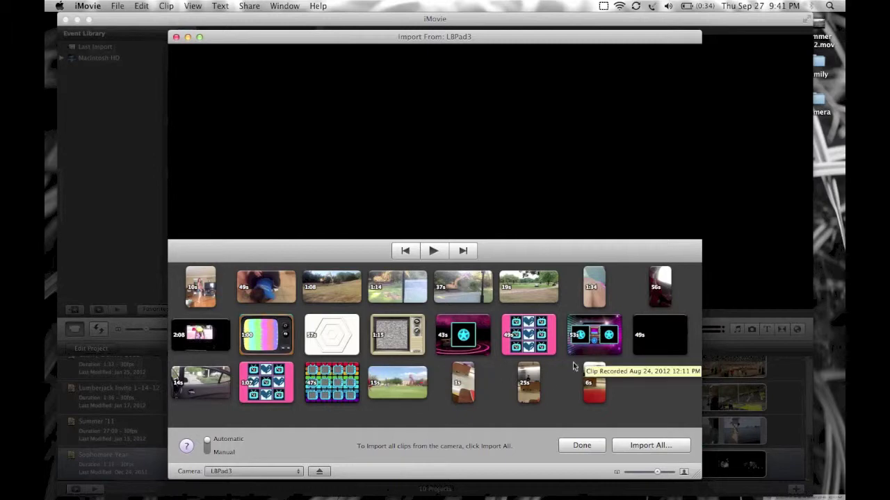
Step: Preview the 25-second and 6-second clips in the last row of the camera's clips
click(530, 386)
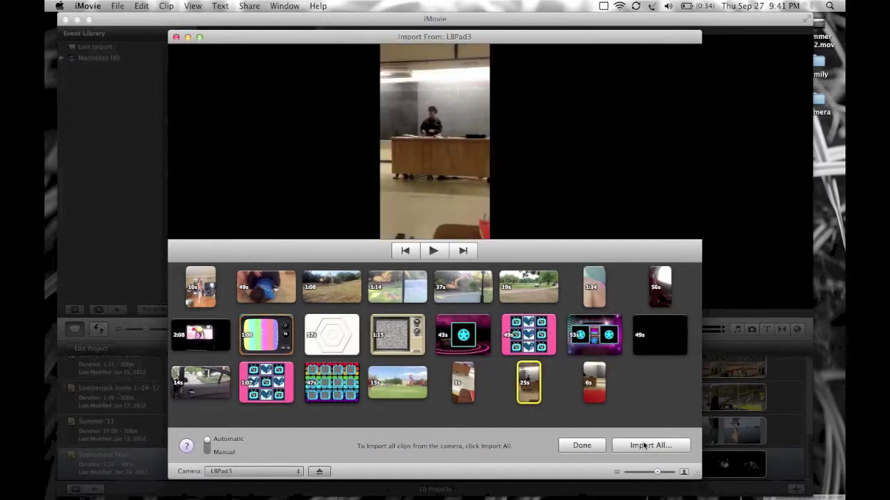
click(594, 388)
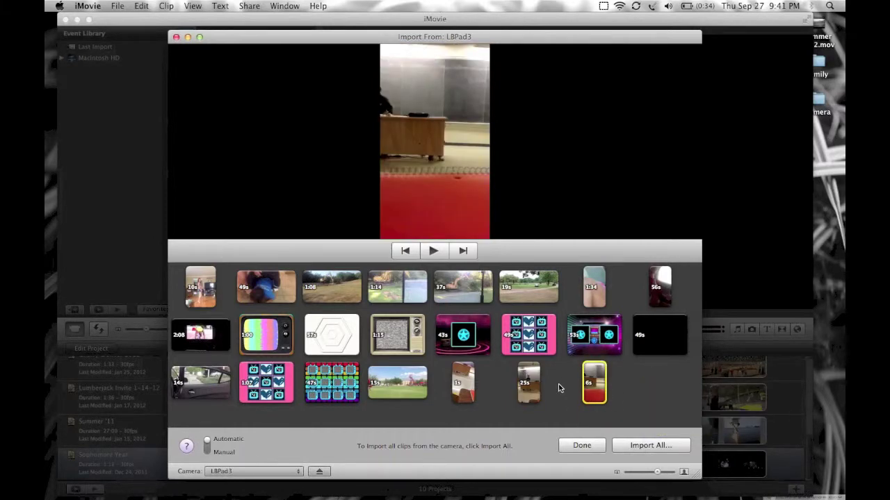
click(528, 375)
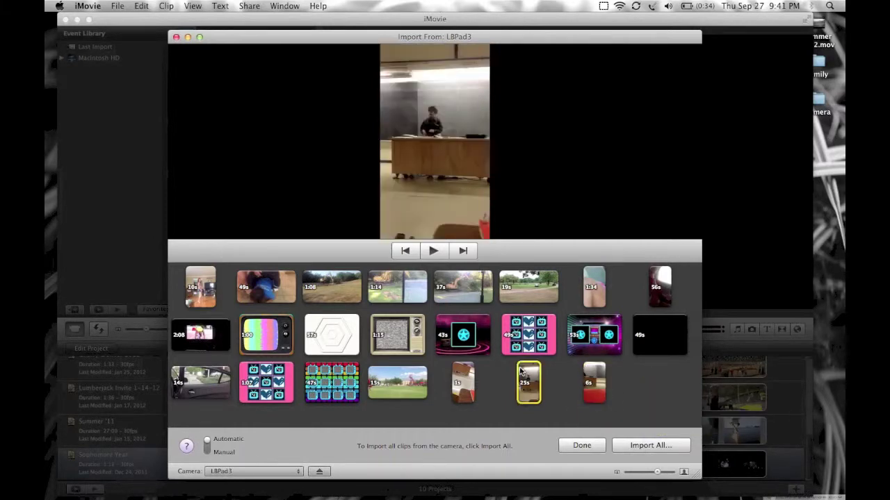
click(586, 383)
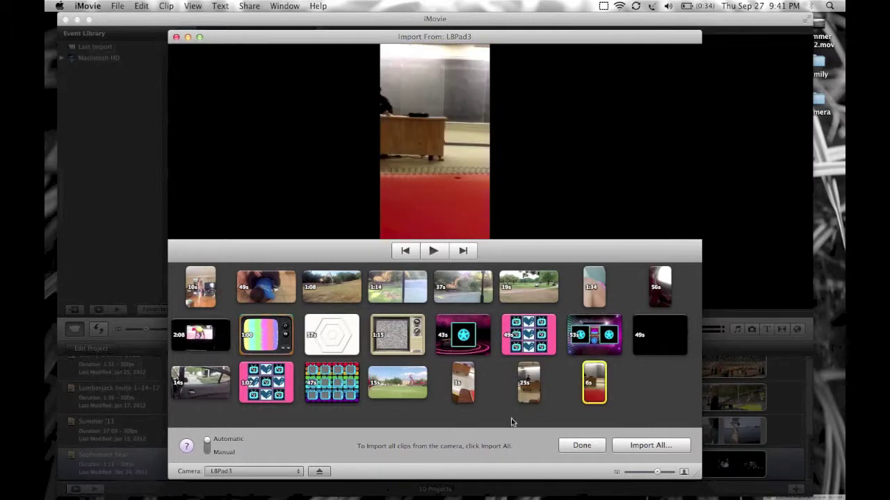
Step: Switch to manual clip selection and check only the last four clips (15s, 1s, 25s and 6s) for import
click(297, 472)
click(326, 455)
click(206, 451)
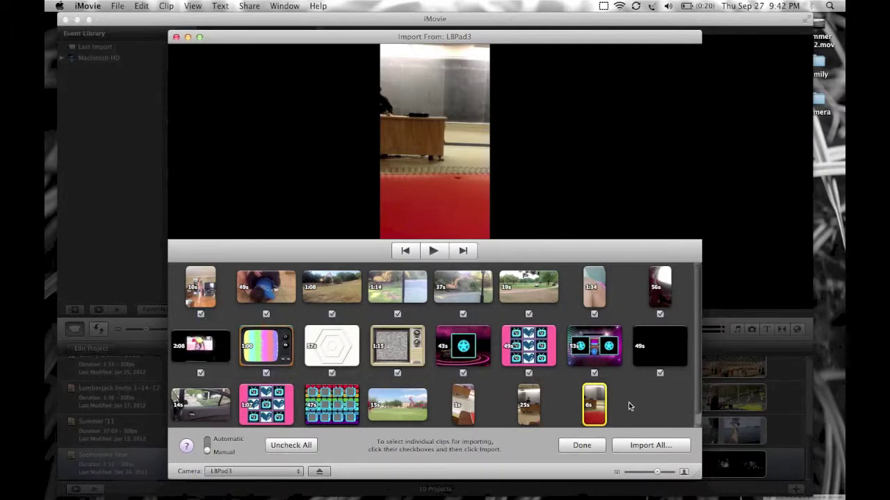
scroll(625, 414, down, 1)
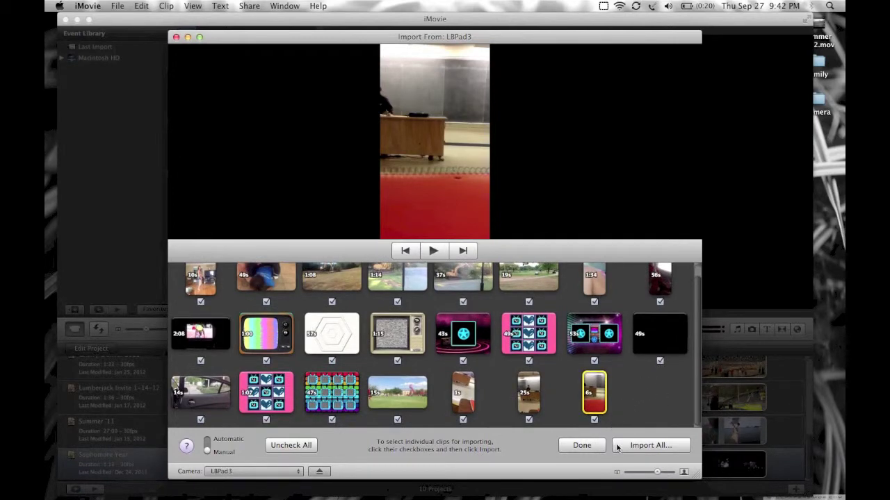
click(291, 445)
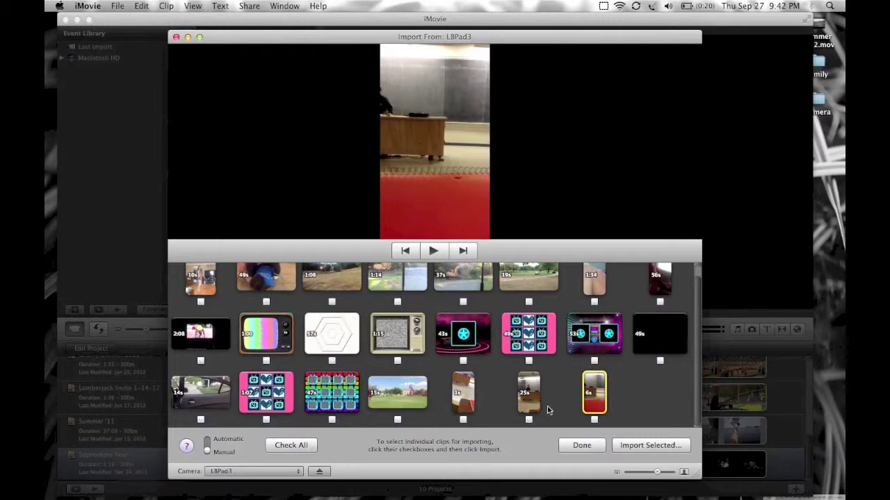
click(594, 420)
click(528, 420)
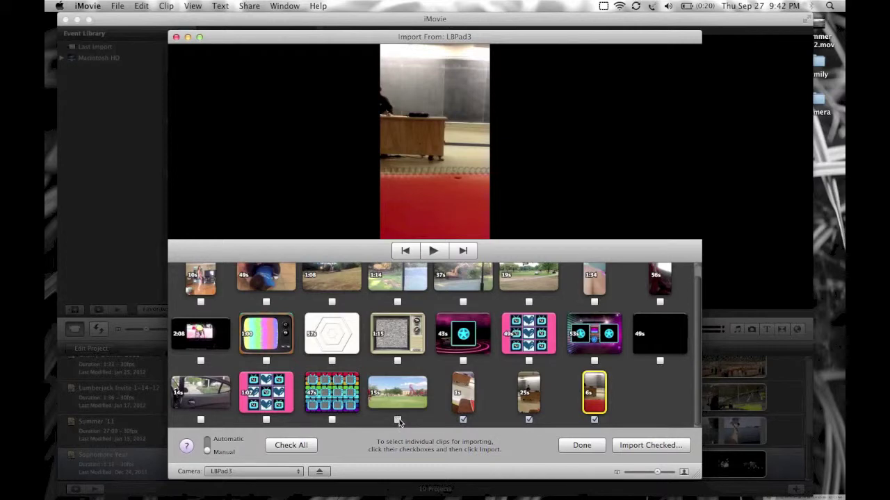
Step: Import the checked clips into a new event, entering the person's first name as the event name
click(638, 446)
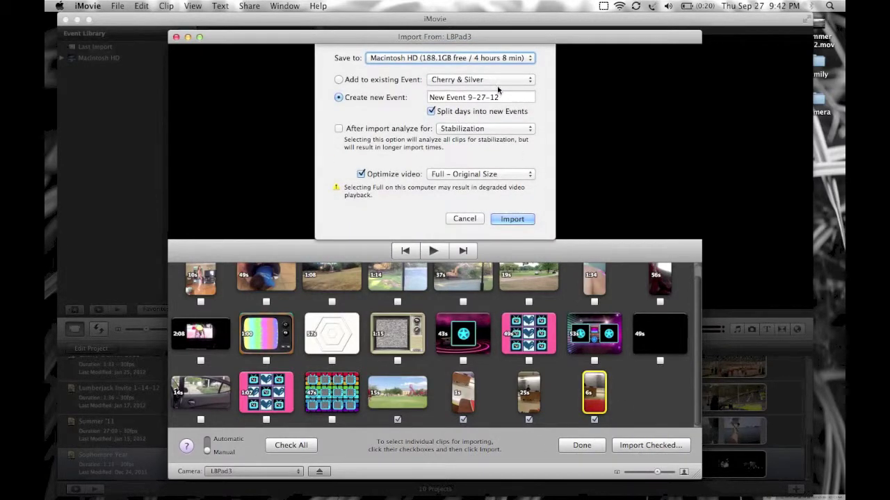
click(528, 81)
click(528, 81)
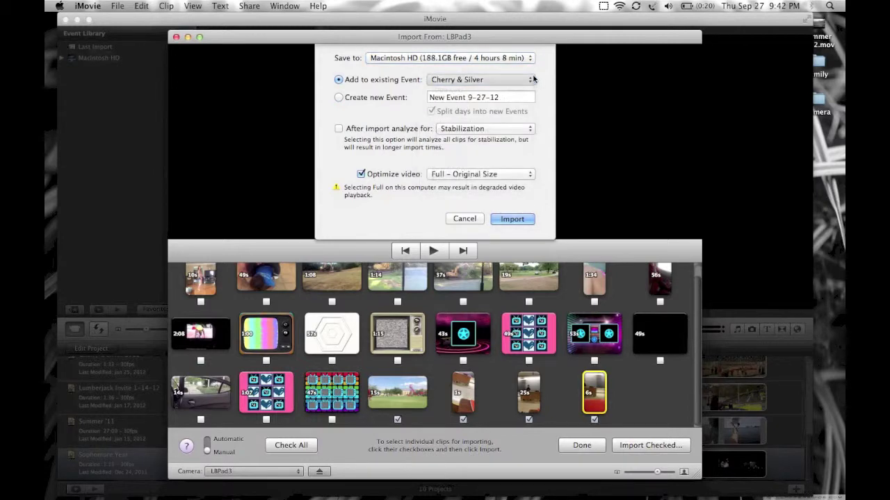
click(339, 98)
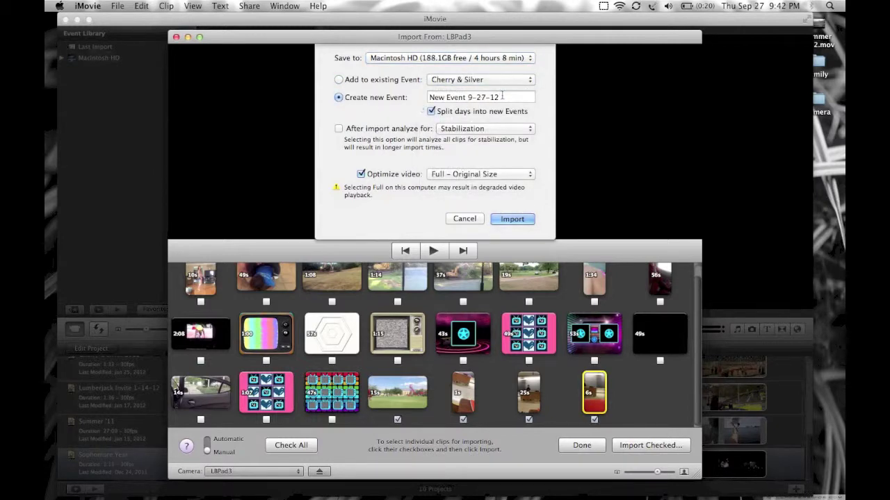
click(501, 96)
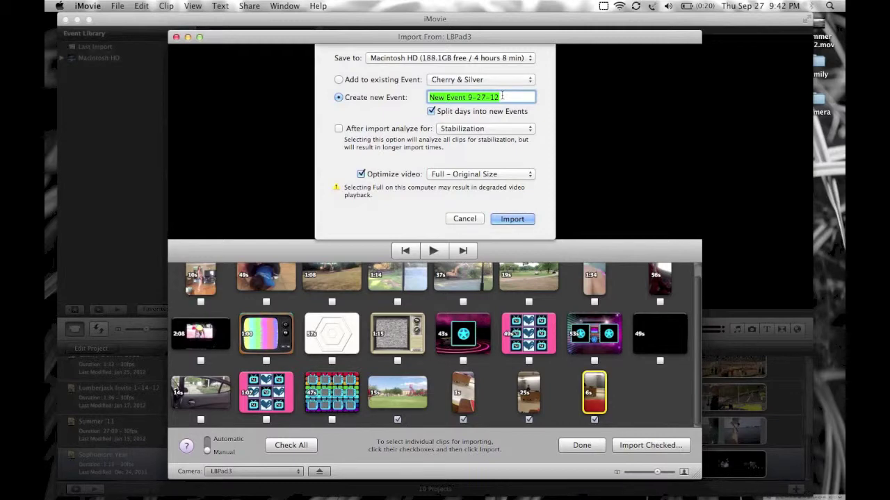
text(jenna)
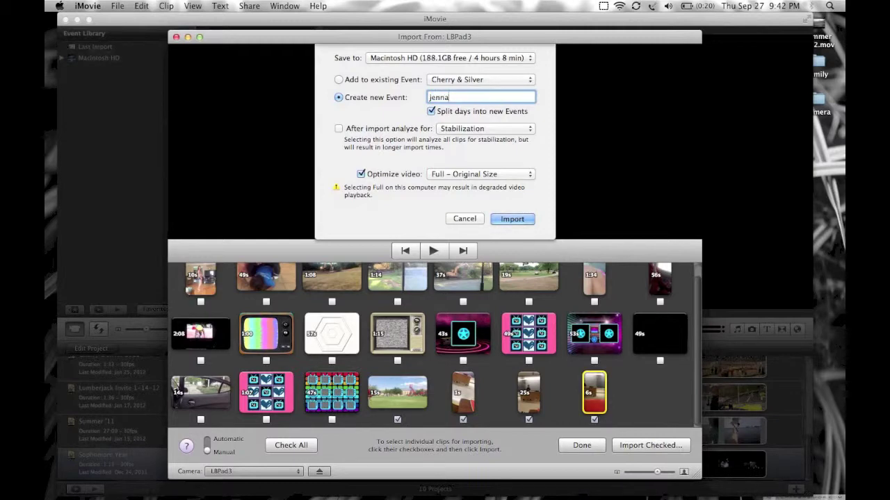
click(506, 175)
click(538, 161)
click(515, 221)
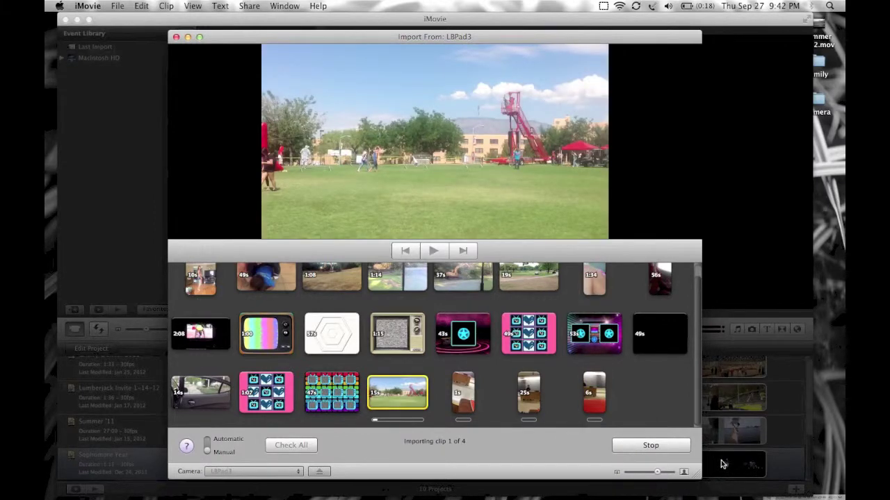
key(super+Tab)
drag(844, 496, 489, 66)
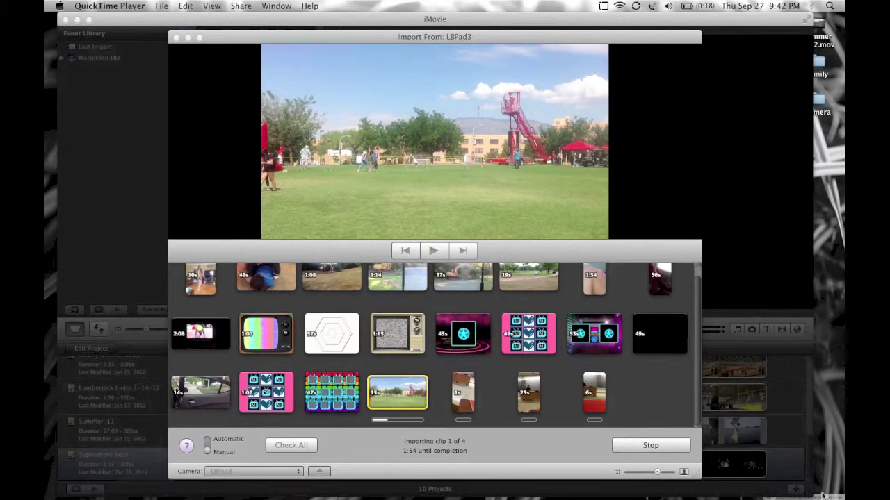
Step: Acknowledge the completed import and close the camera import window
drag(295, 37, 234, 30)
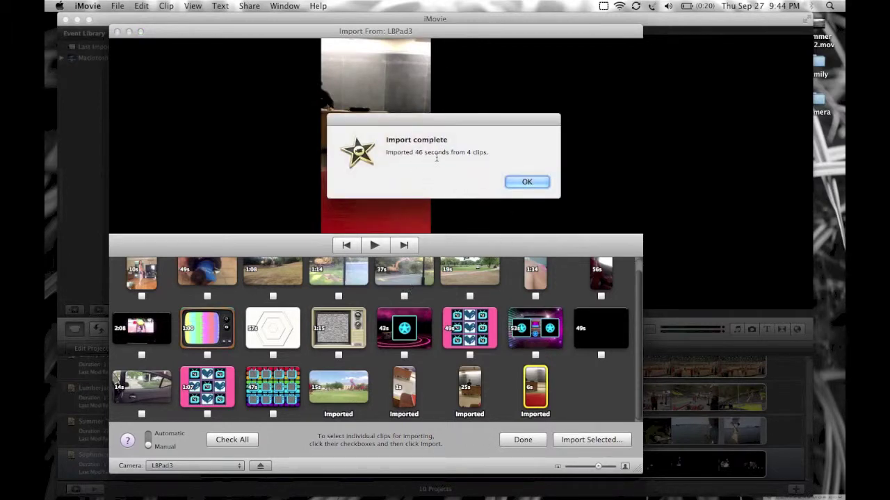
click(525, 181)
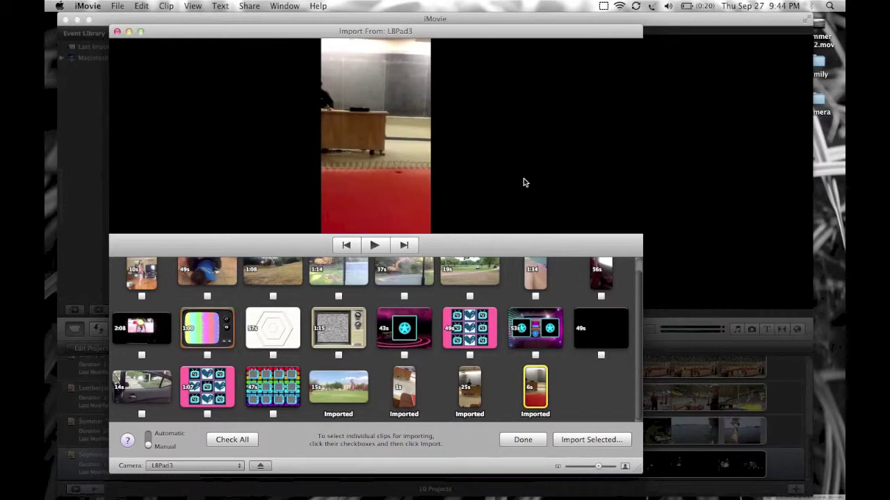
drag(167, 29, 150, 40)
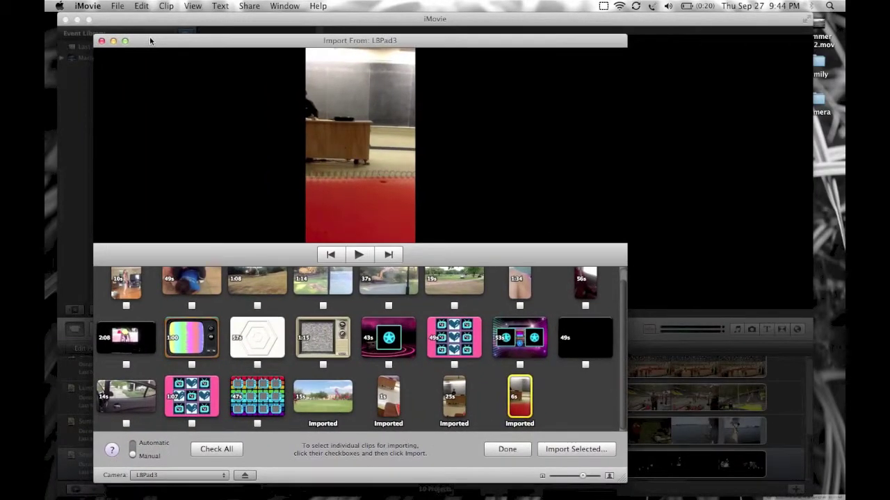
click(494, 448)
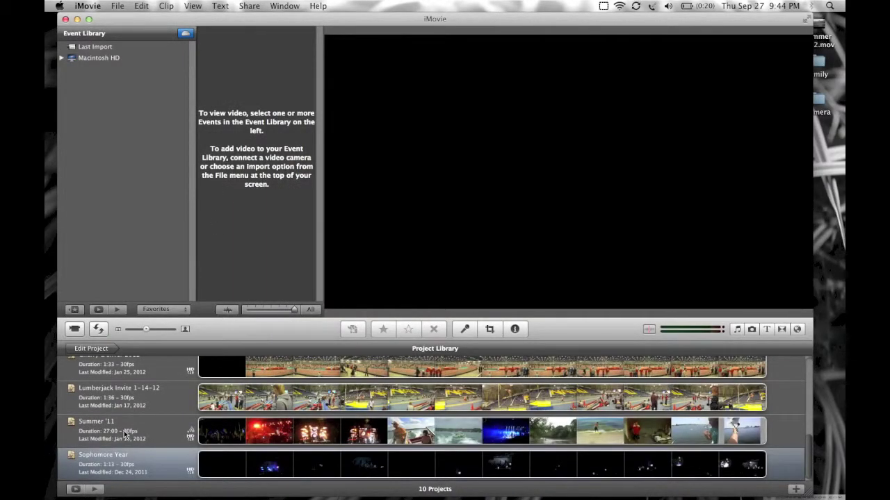
Step: Expand Macintosh HD and its 2012 events, and view the newly imported Day 1, Day 2 and Day 3 events
scroll(129, 429, up, 1)
scroll(136, 420, up, 2)
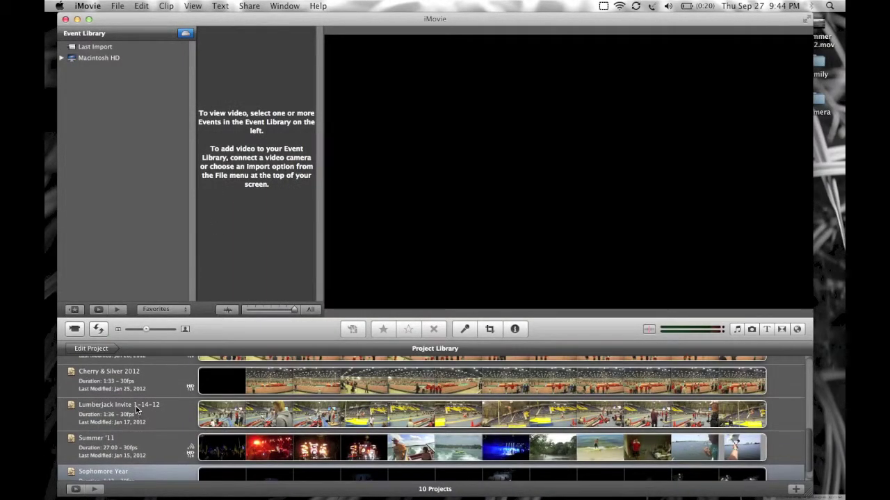
click(61, 57)
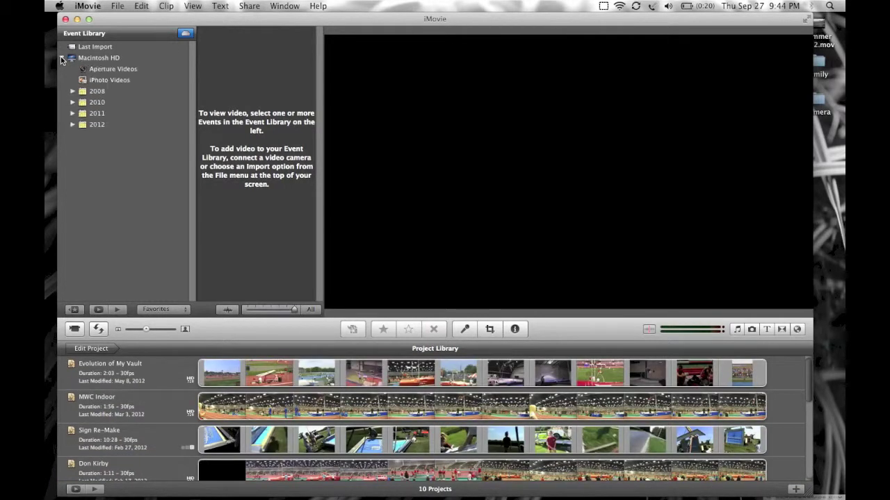
click(72, 125)
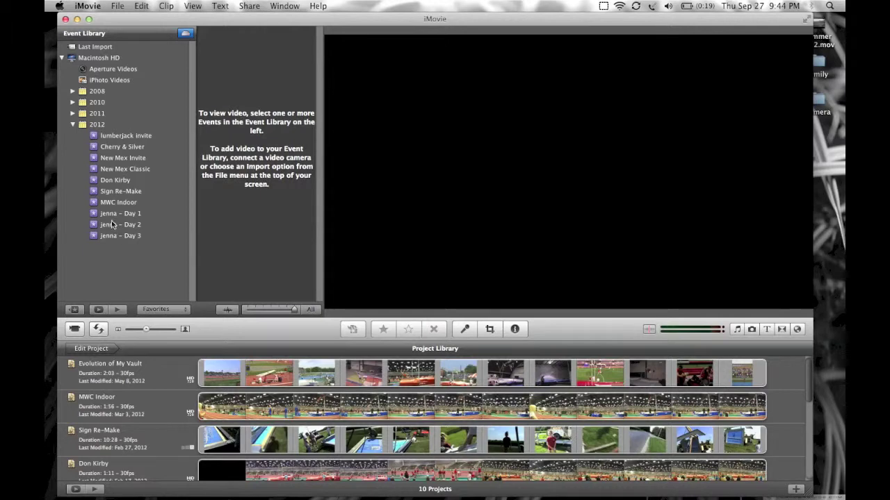
click(111, 218)
click(111, 226)
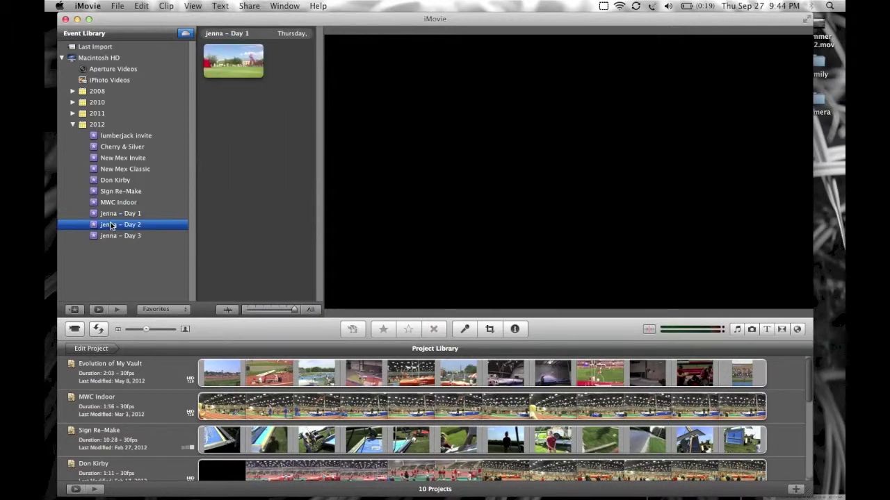
click(113, 237)
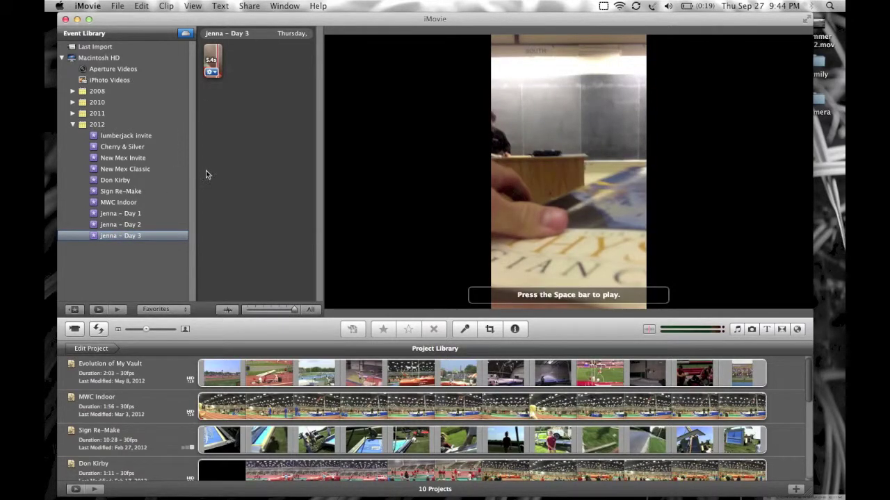
Step: Merge the newly imported Day 1 and Day 3 clips into the Day 2 event
click(212, 57)
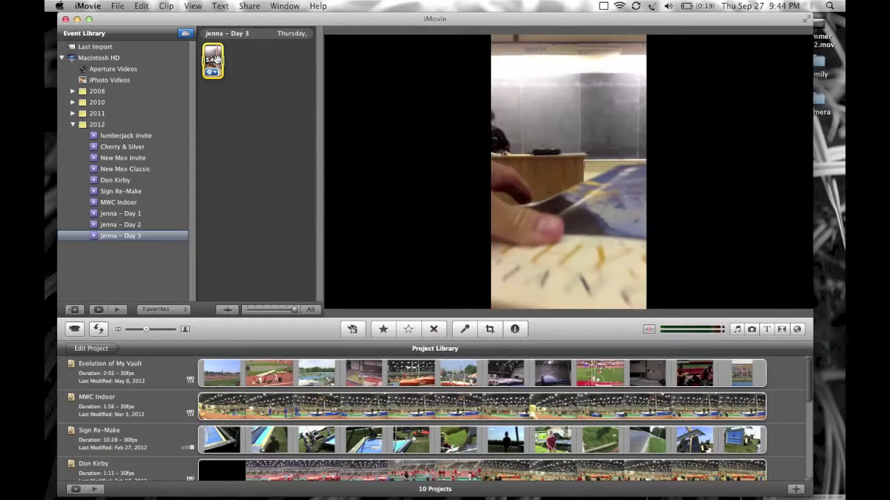
drag(215, 60, 120, 224)
key(Return)
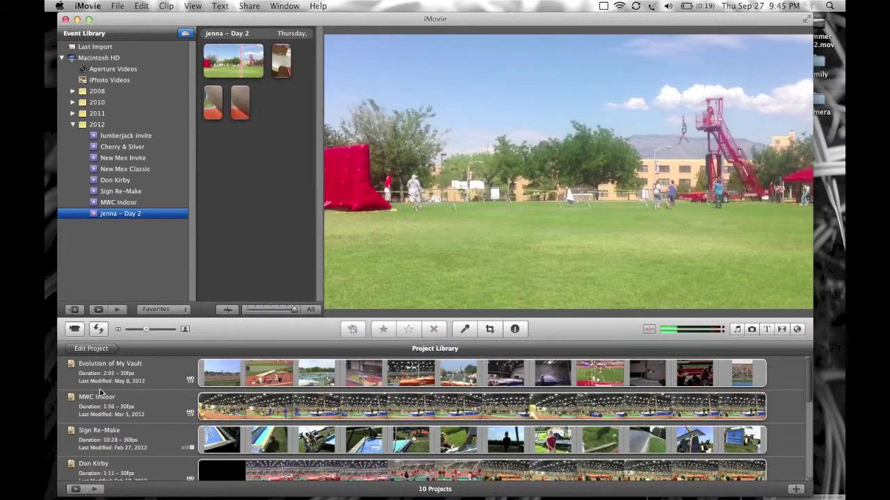
Step: Create a new project with No Theme, Widescreen (16:9) and 30 fps - NTSC, entering the person's first name as its name
click(117, 5)
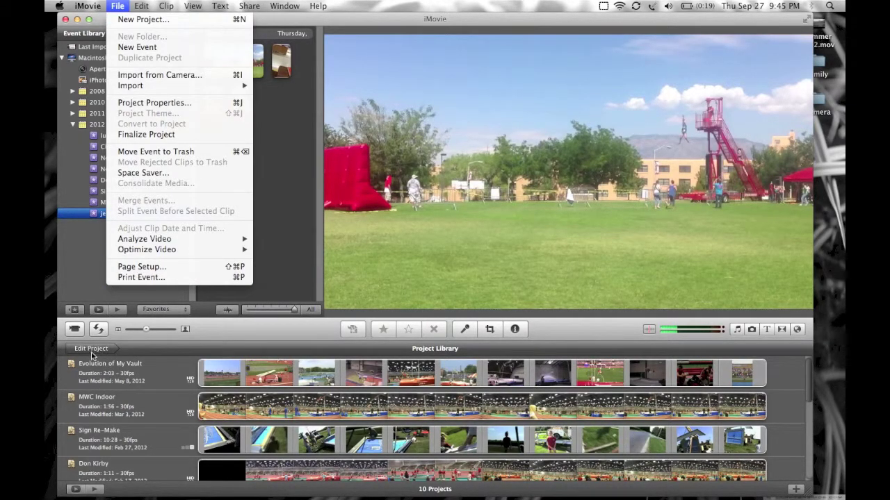
click(122, 20)
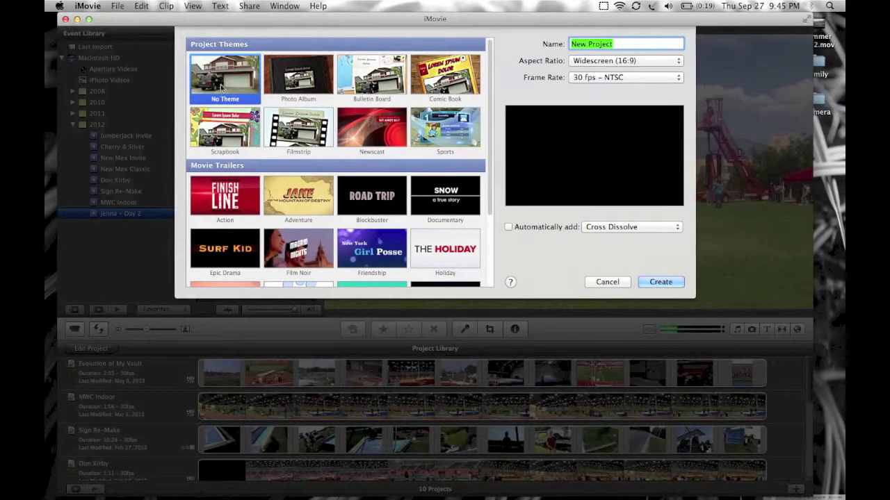
key(BackSpace)
text(jeann)
key(BackSpace)
key(BackSpace)
key(BackSpace)
text(nna)
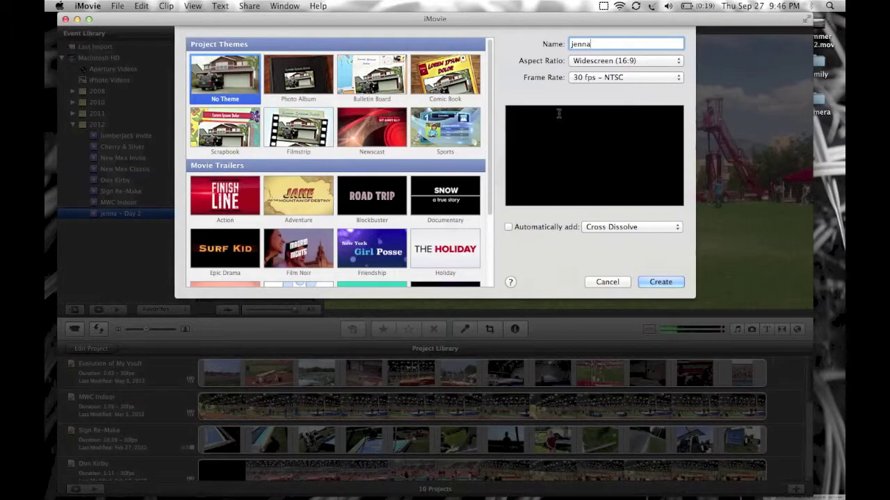
click(659, 282)
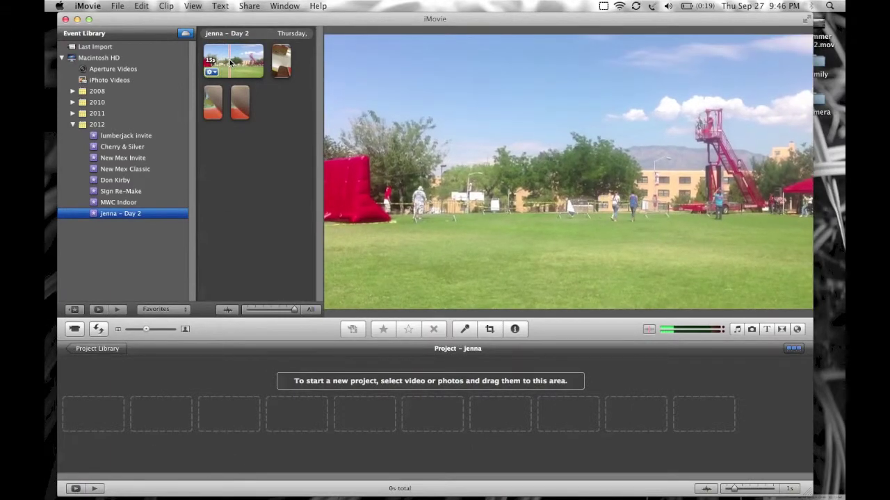
Step: Select the entire 15-second field clip in the Day 2 event and add it to the empty project
click(226, 61)
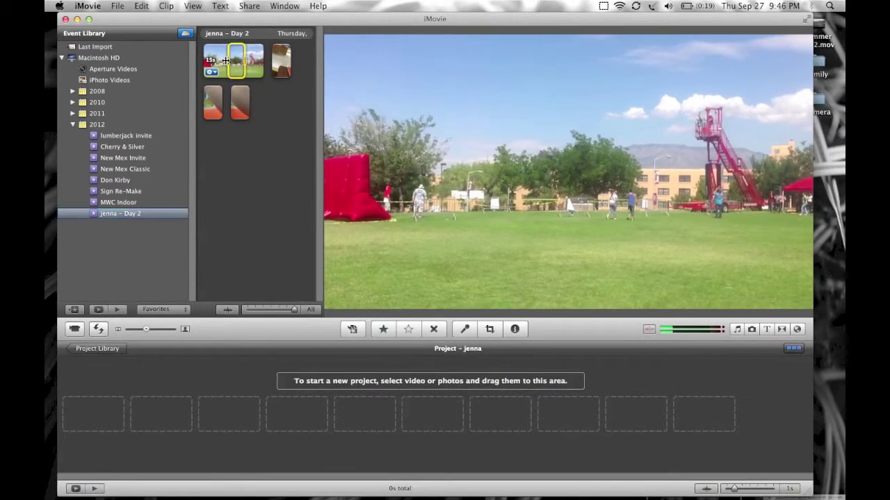
right_click(218, 64)
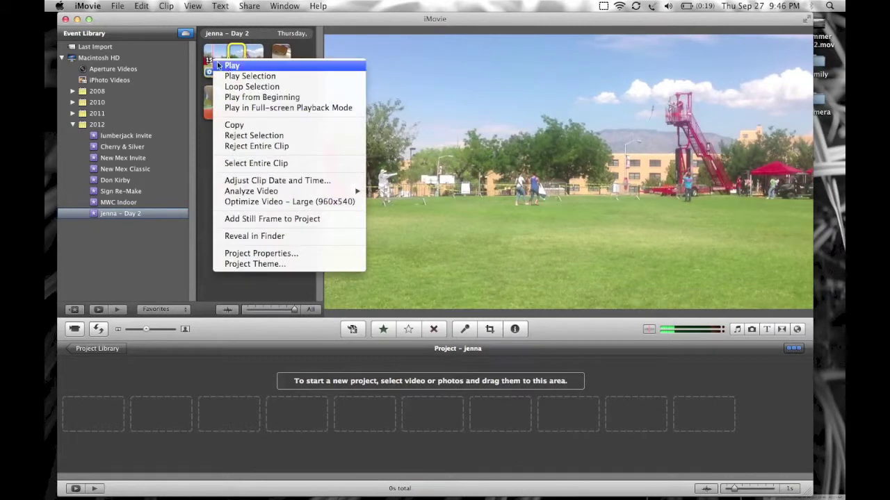
click(247, 163)
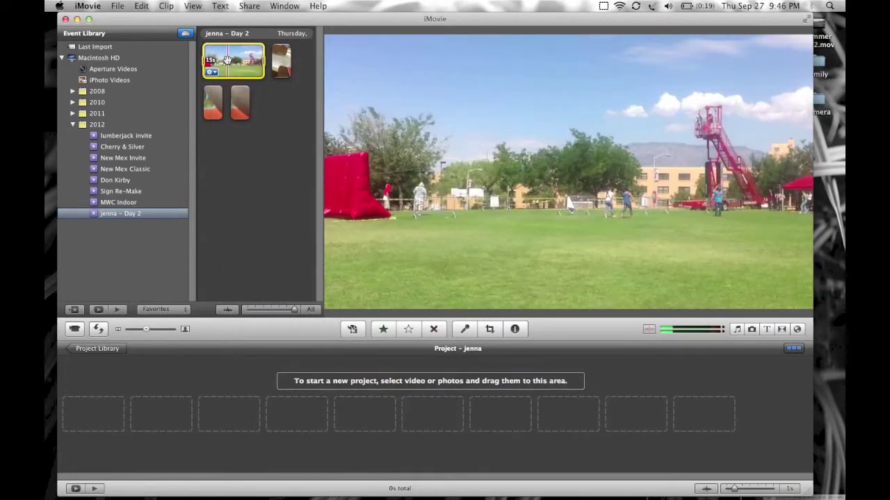
drag(227, 60, 151, 402)
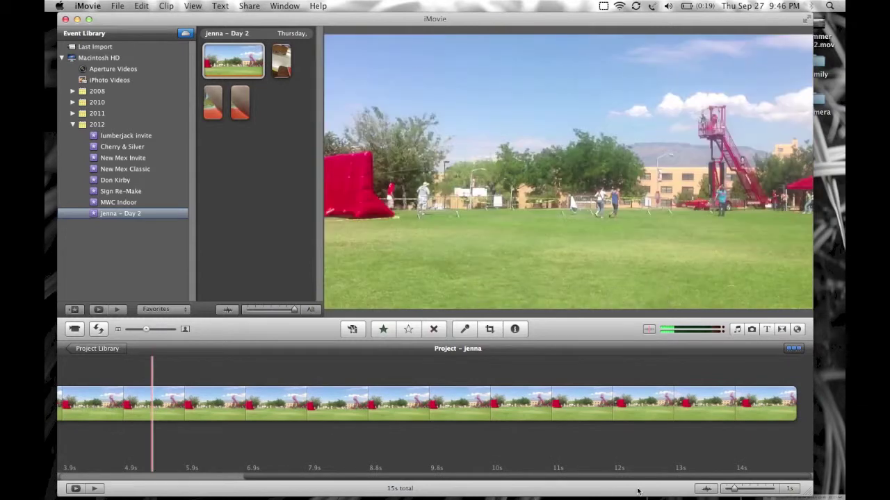
key(super+Tab)
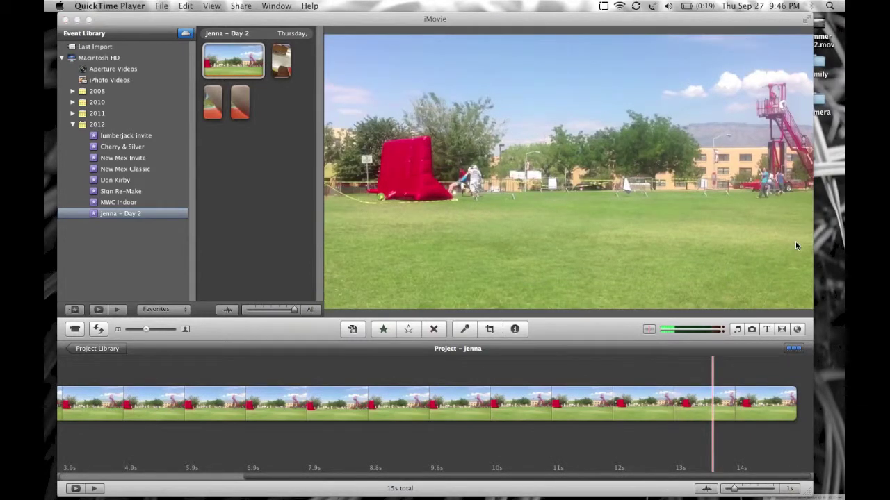
Step: Set the project thumbnails to 5 seconds per frame and append the short classroom desk clip after the field clip
click(734, 491)
drag(735, 492, 749, 489)
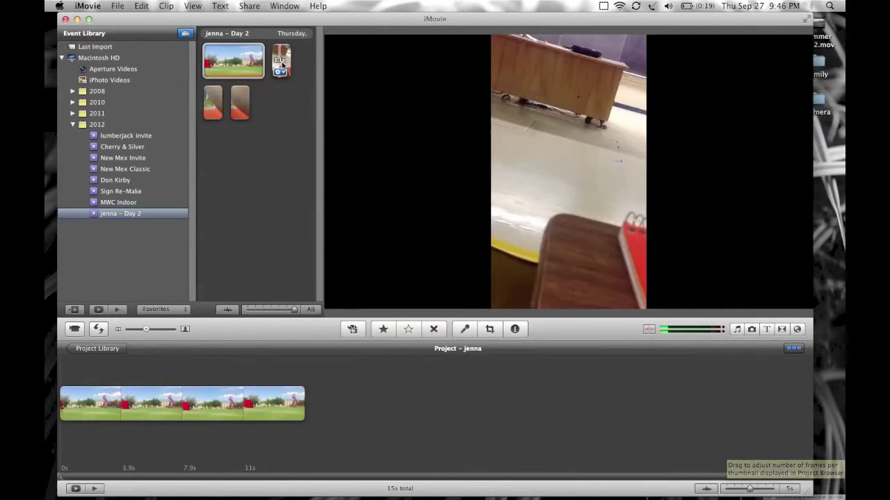
click(281, 61)
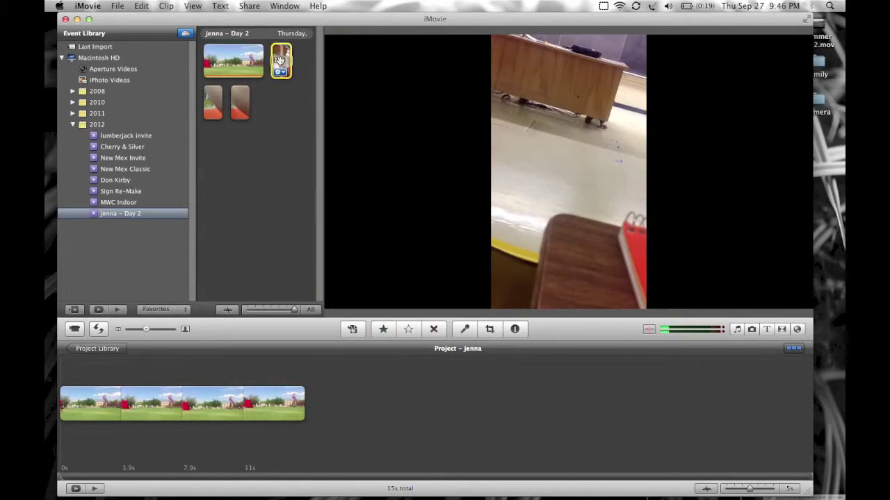
drag(280, 61, 360, 415)
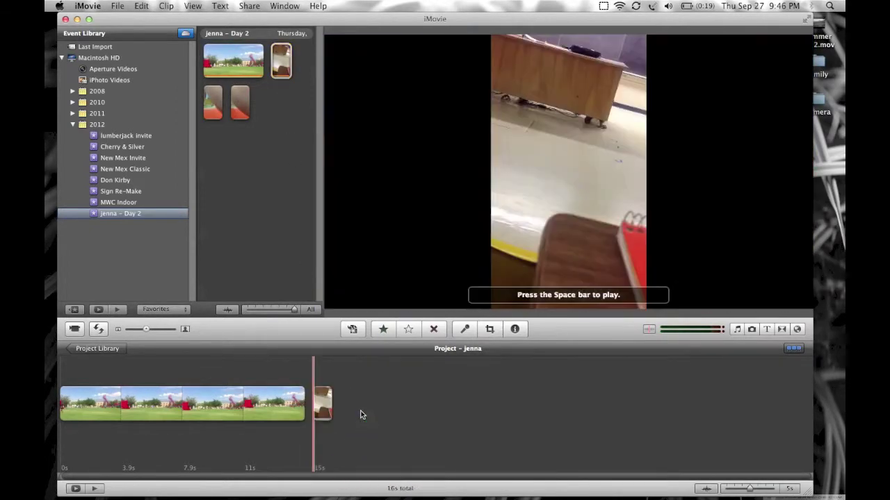
Step: Select the entire third event clip, the lecture at the blackboard, and append it to the end of the project
click(215, 101)
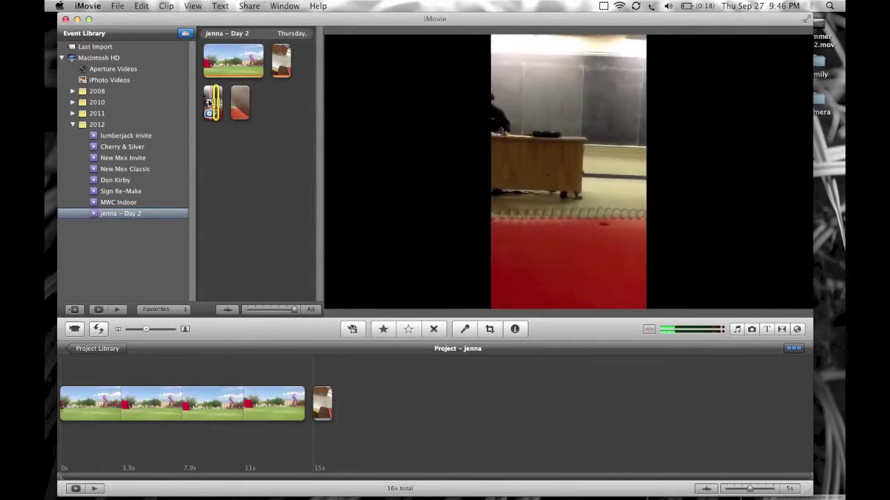
right_click(208, 102)
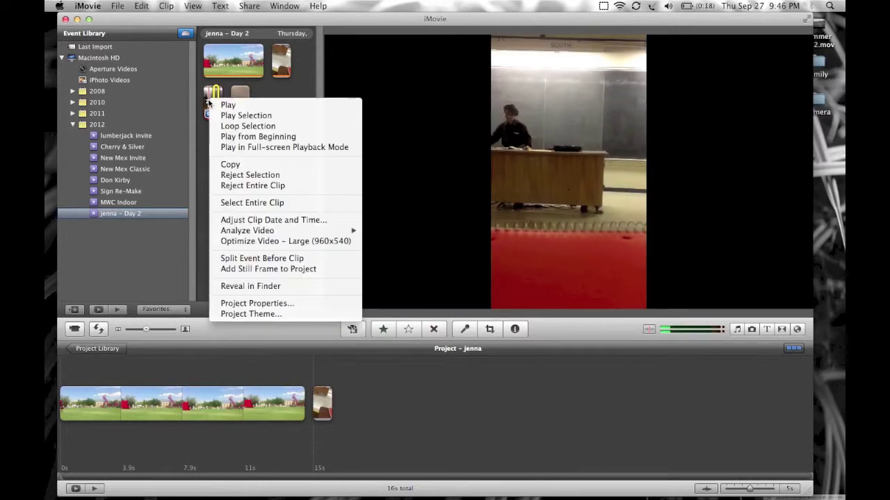
click(235, 203)
drag(208, 118, 370, 367)
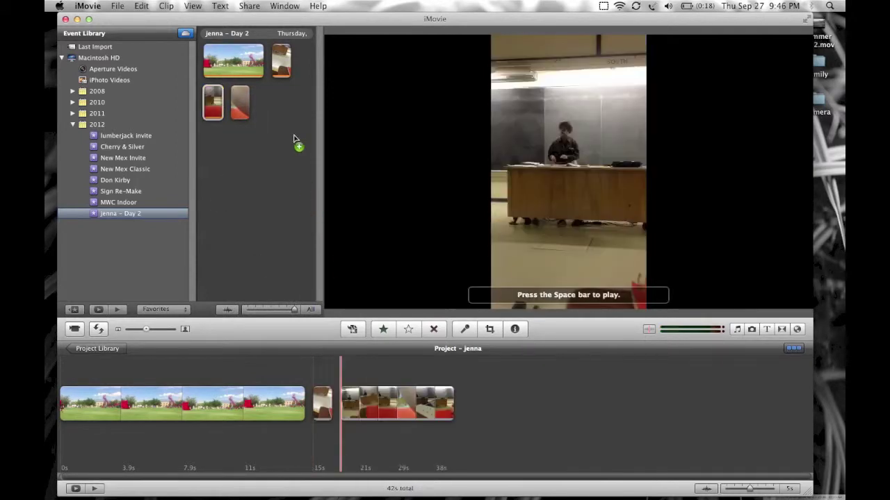
Step: Select the entire fourth event clip and append it to the project as the last clip
right_click(235, 99)
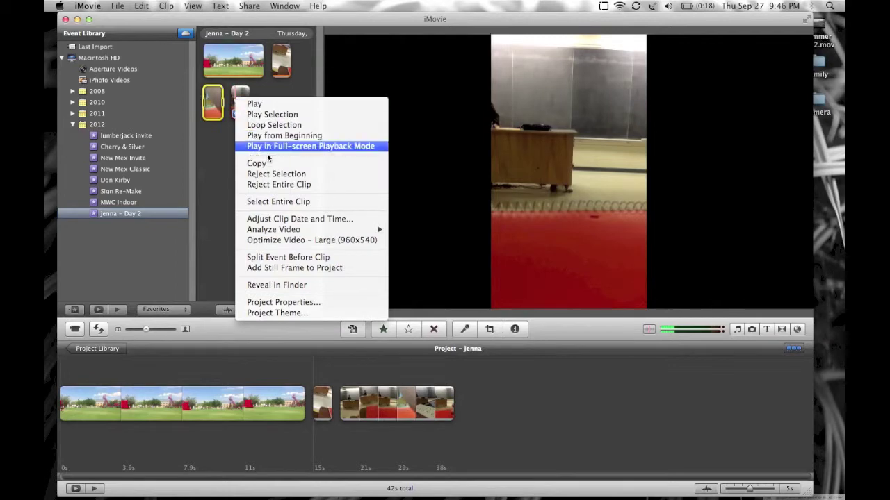
click(274, 202)
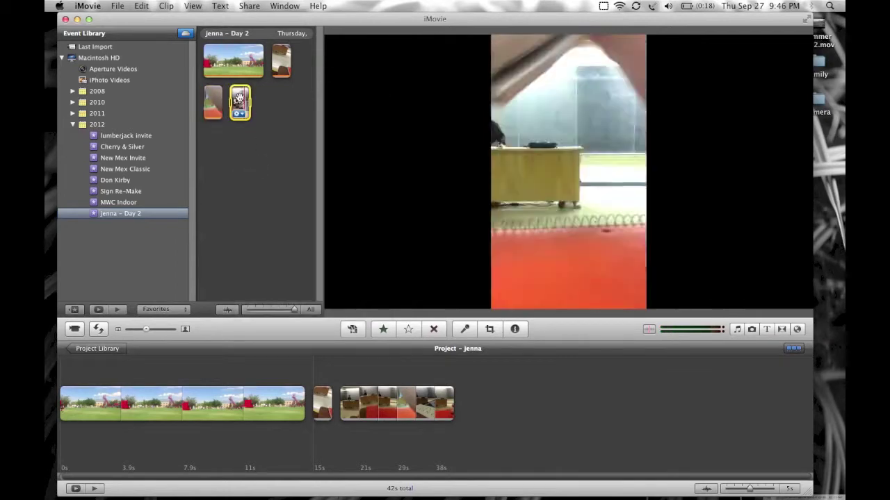
drag(384, 299, 514, 409)
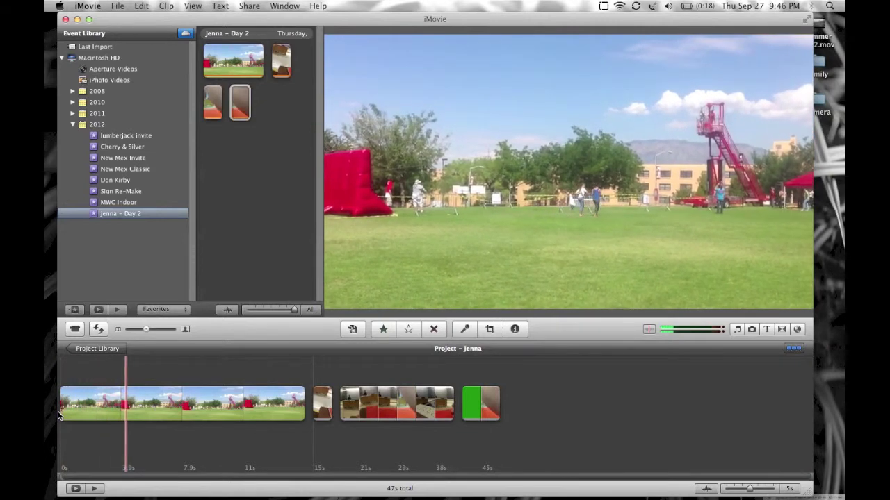
key(XF86AudioRaiseVolume)
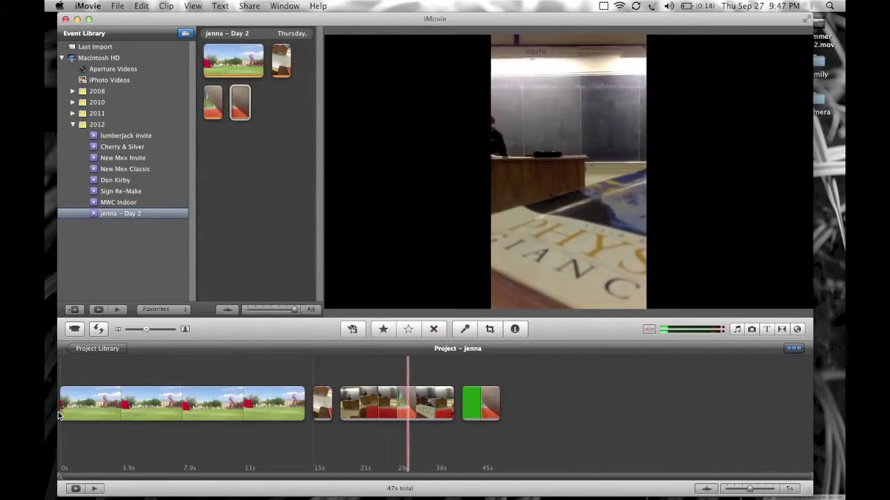
click(59, 414)
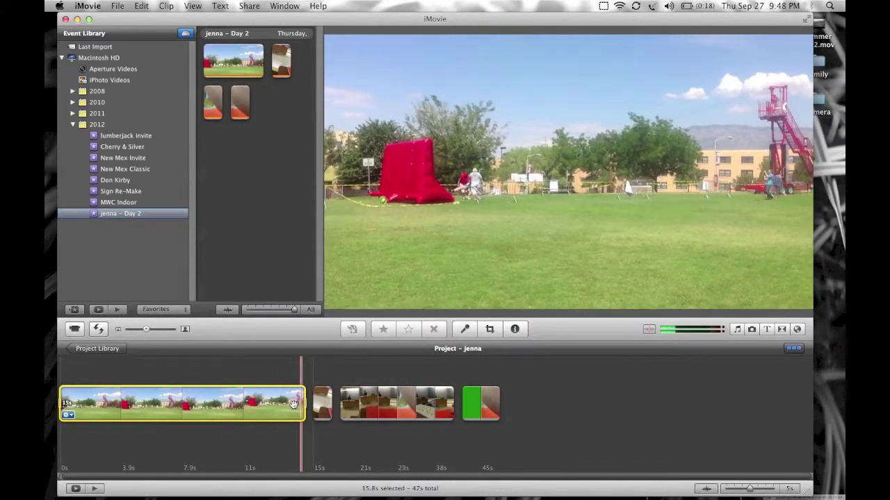
drag(291, 404, 228, 405)
right_click(229, 408)
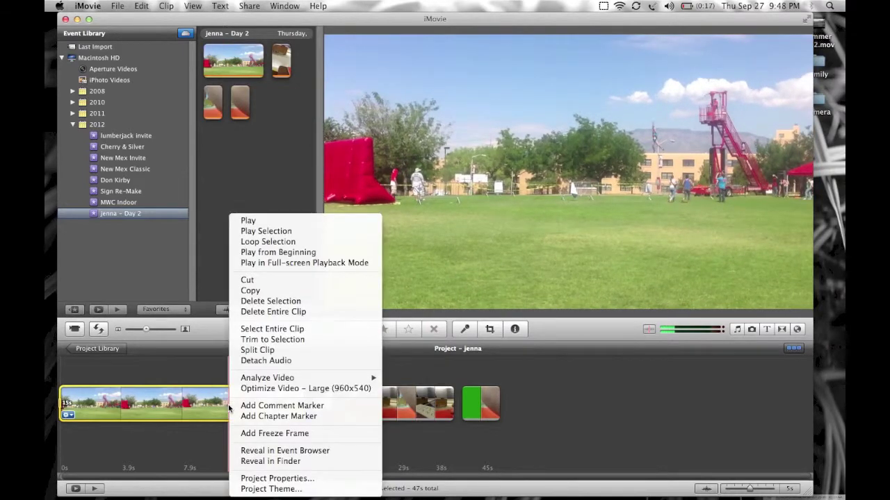
click(195, 444)
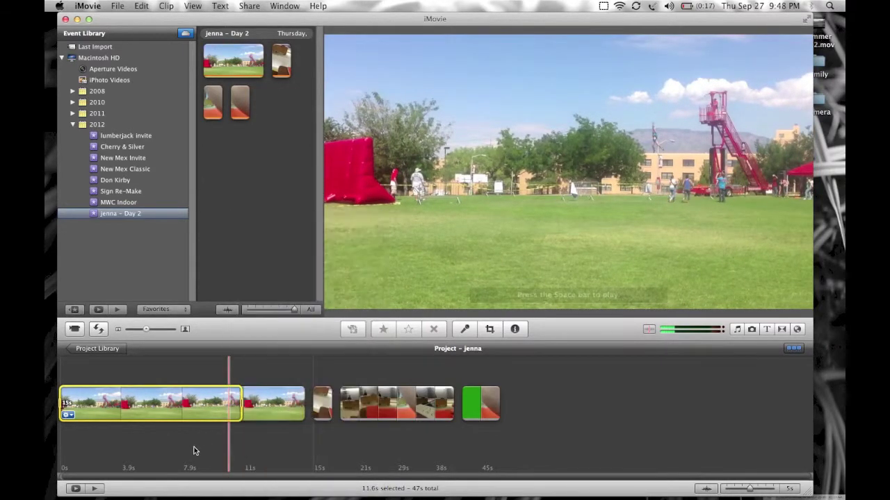
click(194, 447)
Step: Select the first 7.2 seconds of the project's field clip and split the clip at that point
key(space)
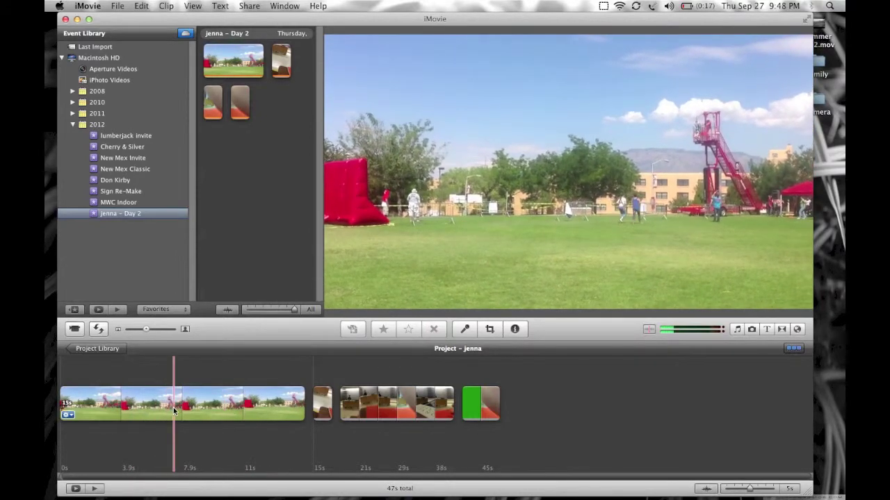
drag(168, 410, 48, 415)
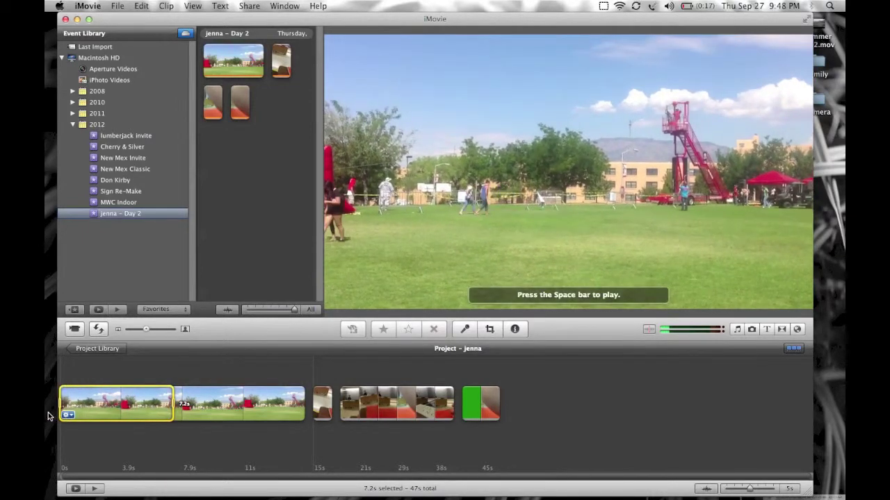
right_click(112, 404)
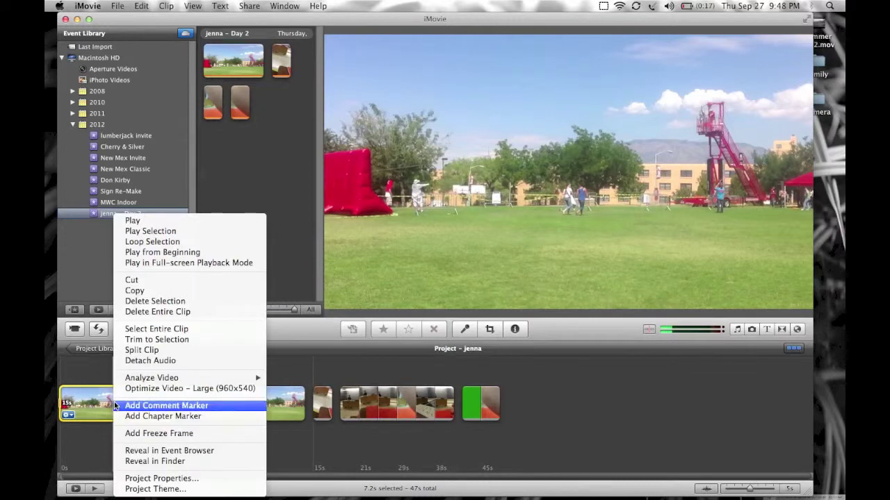
click(153, 350)
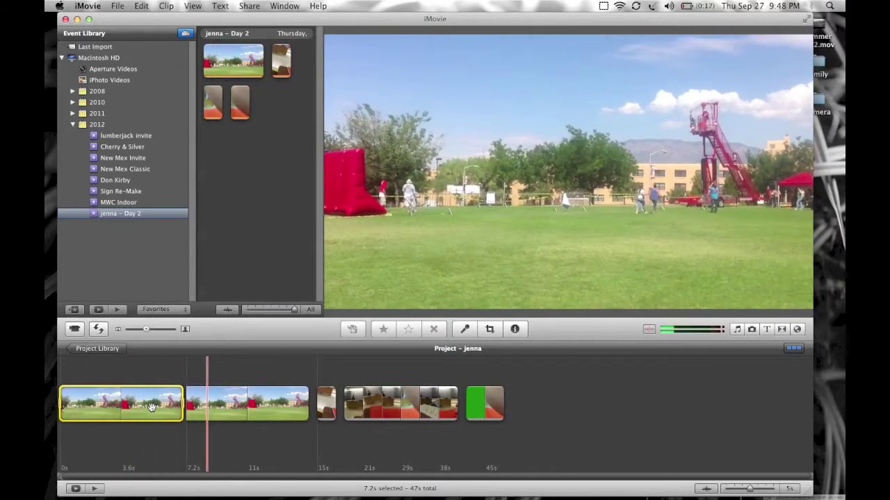
click(231, 439)
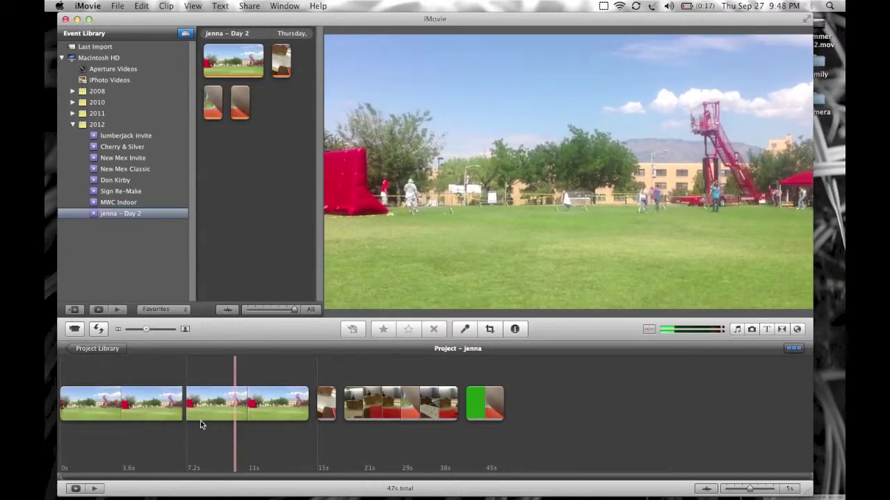
Step: Play the second field clip, and delete the 7.2-second first part from the project
key(space)
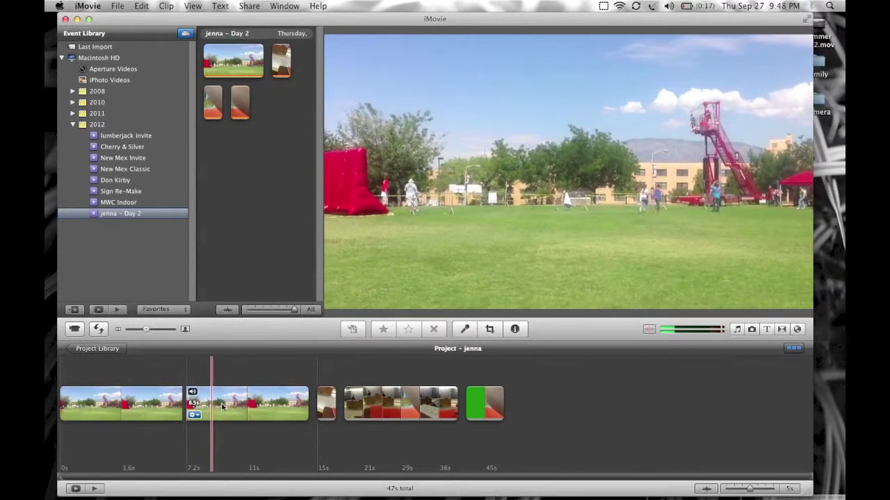
click(139, 409)
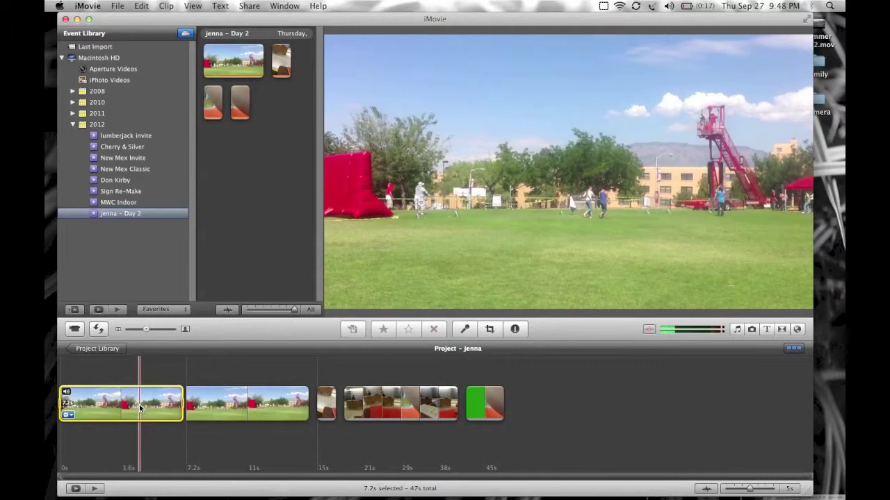
key(Delete)
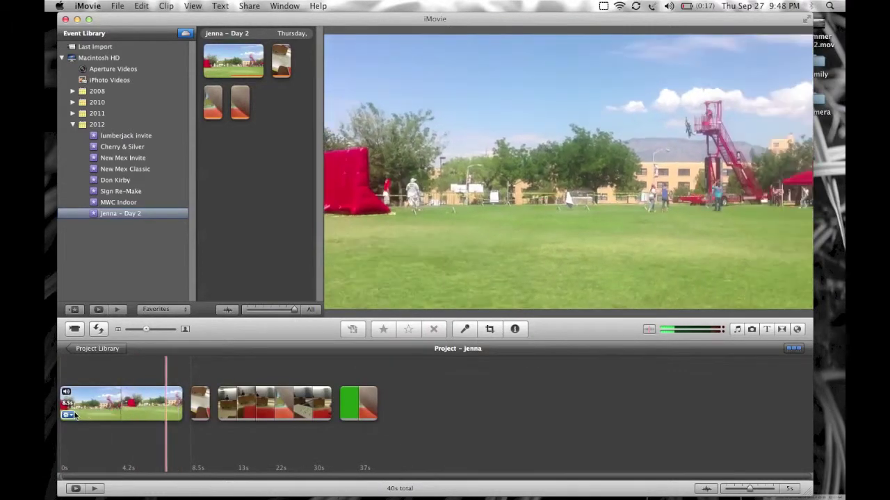
Step: Split a 1.8-second section out of the middle of the remaining field clip, delete it, and play back the cut
key(space)
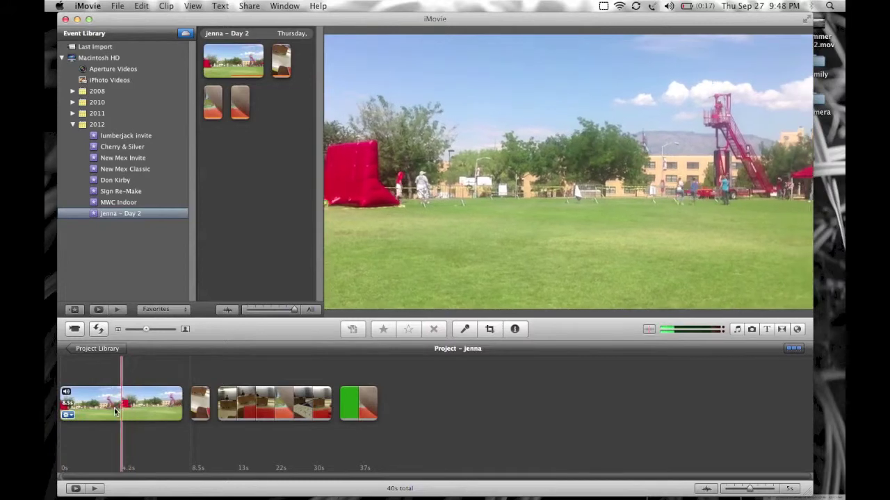
drag(109, 410, 136, 408)
right_click(122, 406)
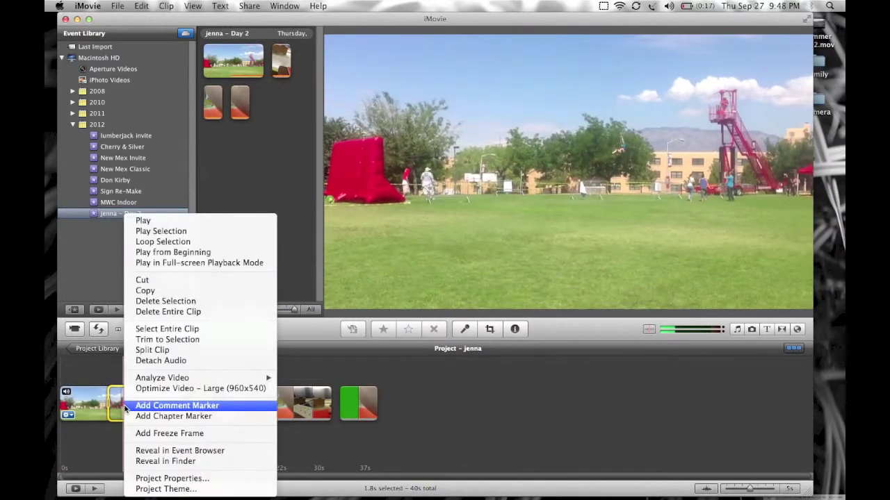
click(153, 355)
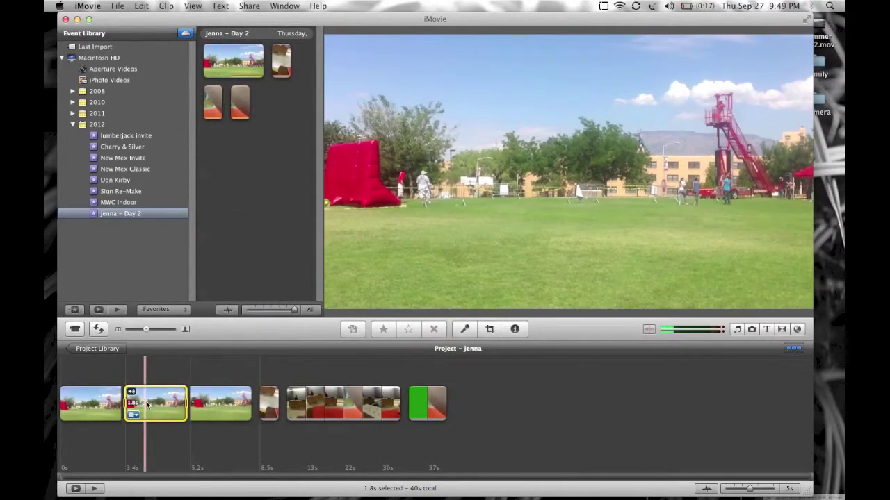
key(Delete)
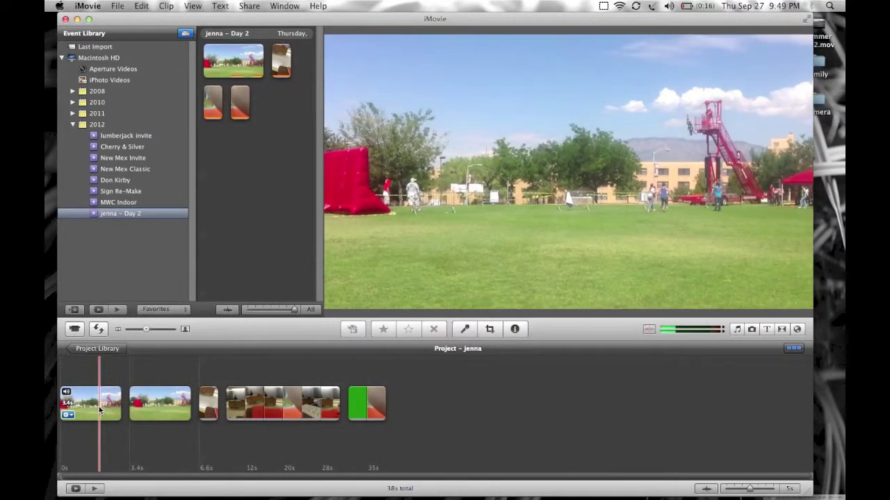
key(space)
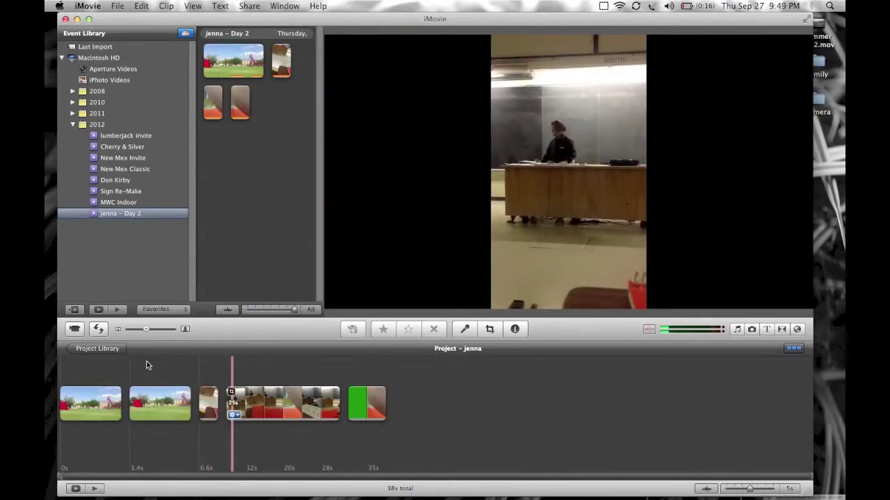
click(230, 372)
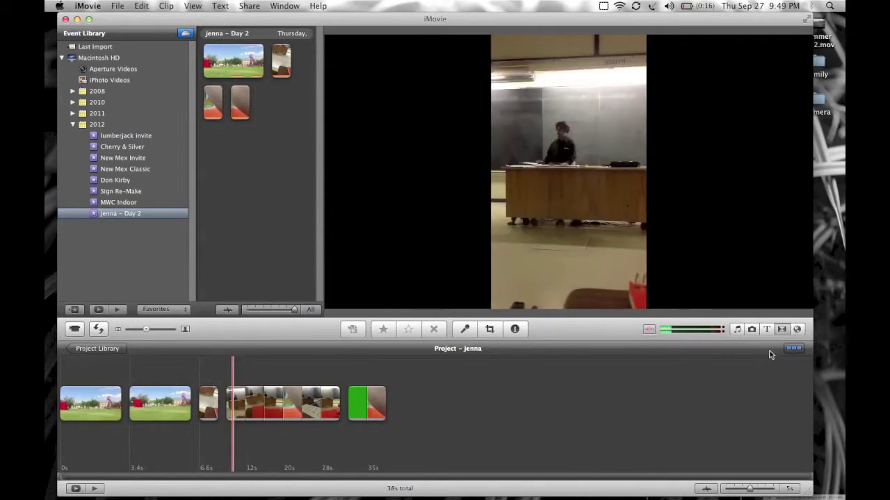
Step: Add a Cross Dissolve transition between the two field clips and play the project to preview it
click(788, 330)
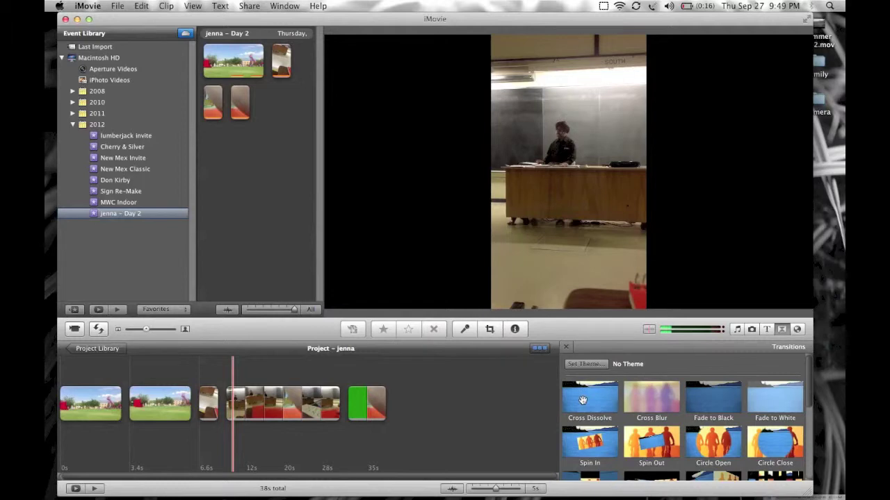
mouse_move(582, 401)
mouse_down()
mouse_move(397, 416)
mouse_move(127, 408)
mouse_up()
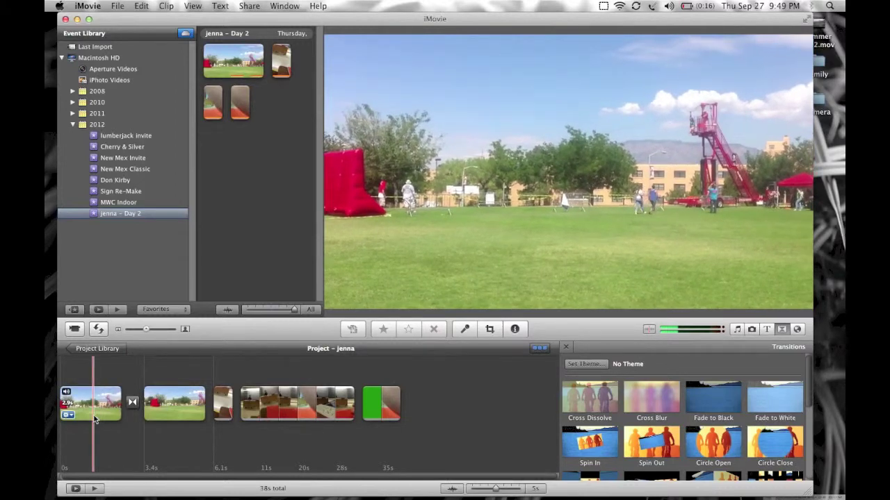
key(space)
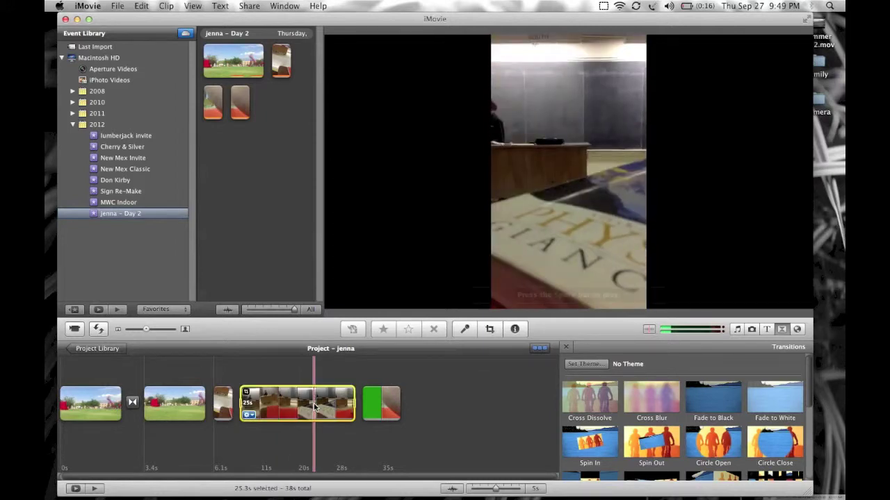
Step: Trim the 25-second lecture clip in the project to its first 18.6 seconds
click(310, 406)
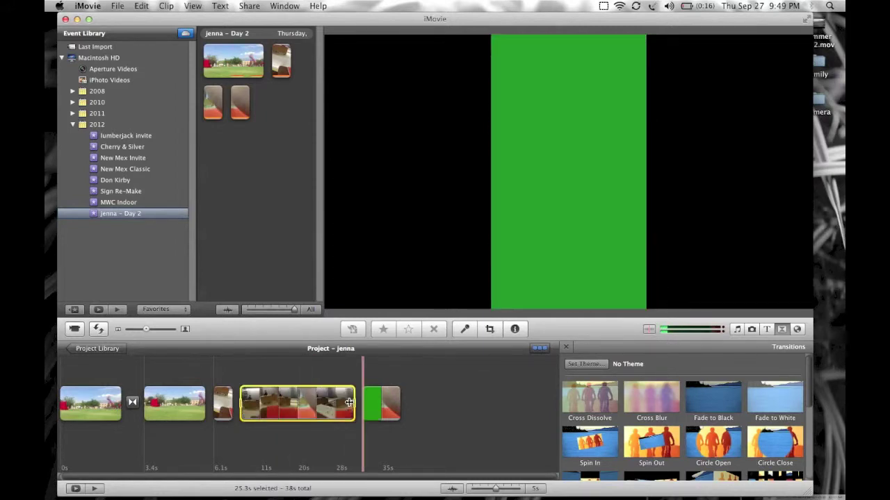
drag(353, 401, 323, 404)
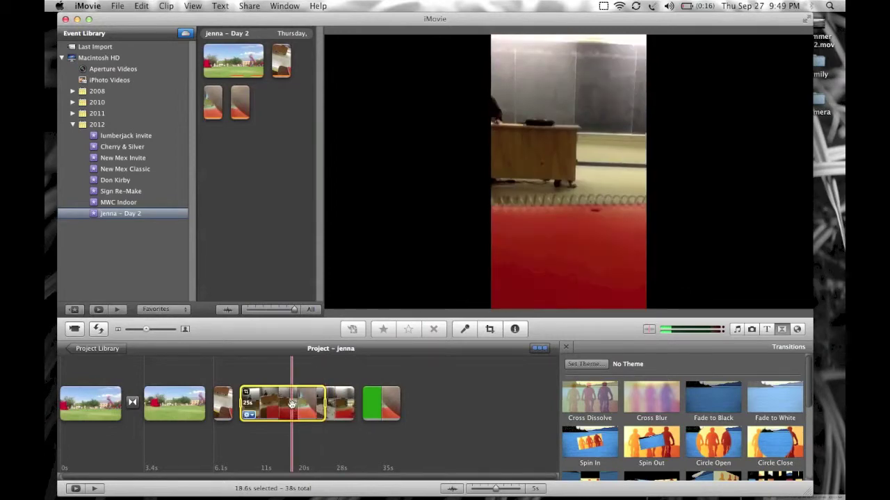
right_click(292, 407)
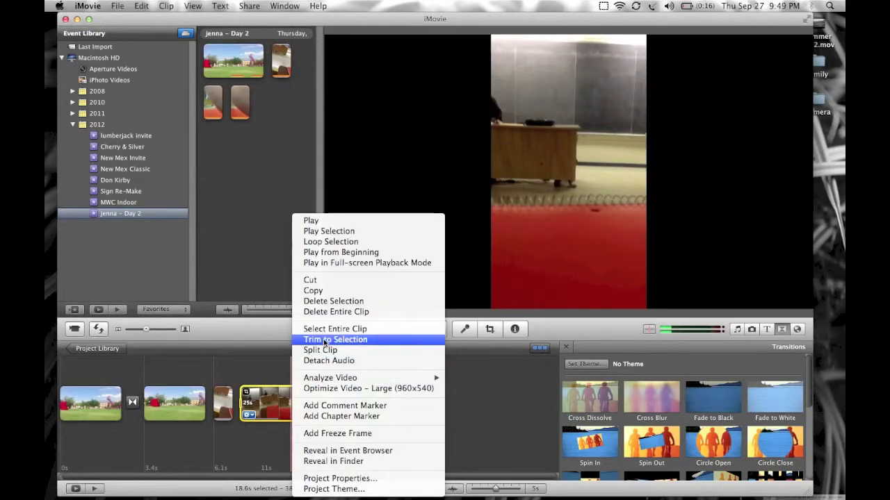
click(262, 426)
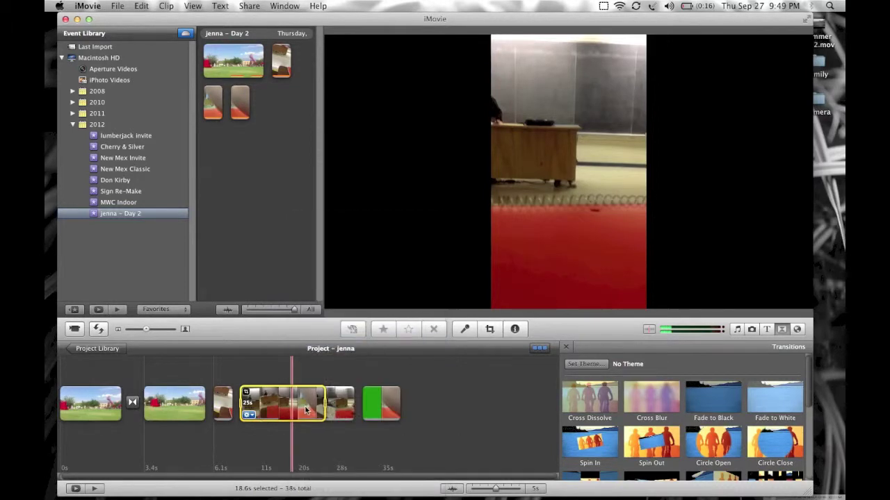
key(super+b)
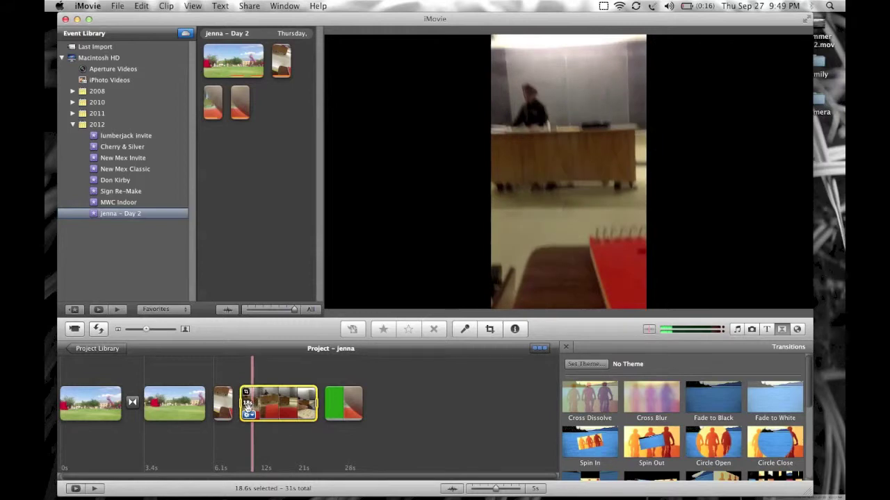
Step: Rotate the 1.1-second classroom clip in the project three quarter turns clockwise so it fills the frame, and play the result
click(341, 406)
click(379, 422)
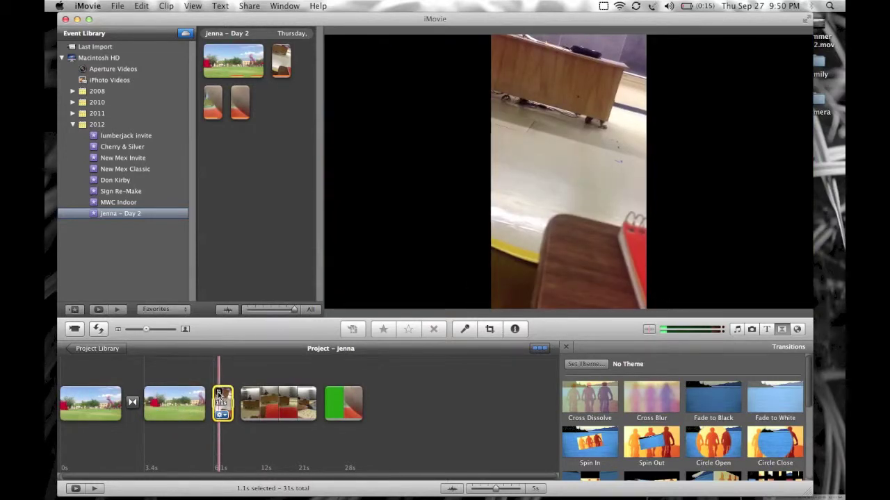
key(c)
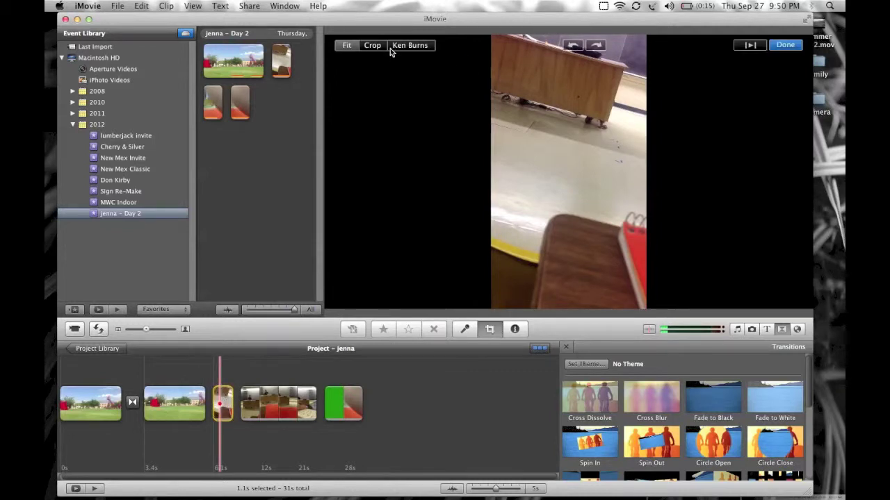
click(597, 46)
click(597, 46)
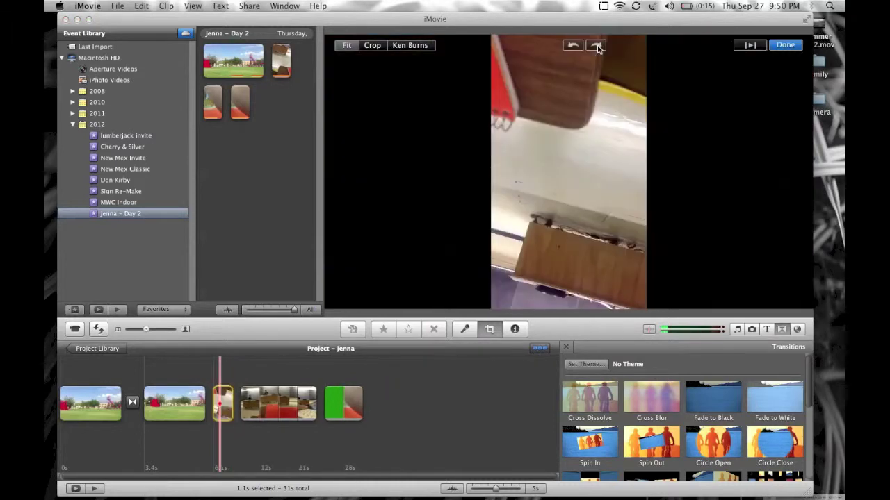
click(597, 46)
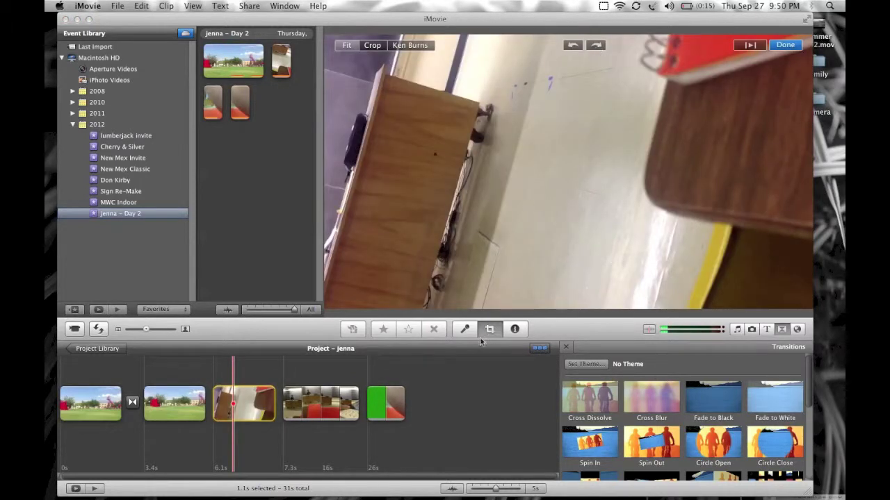
click(779, 44)
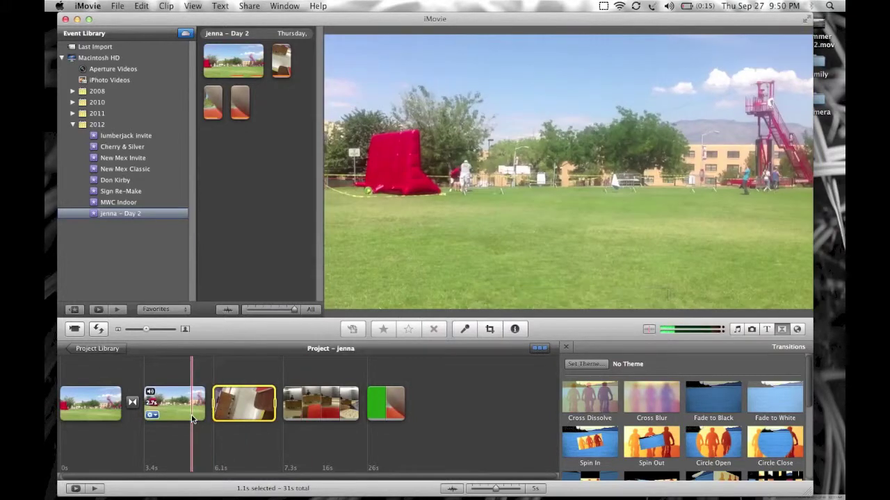
key(space)
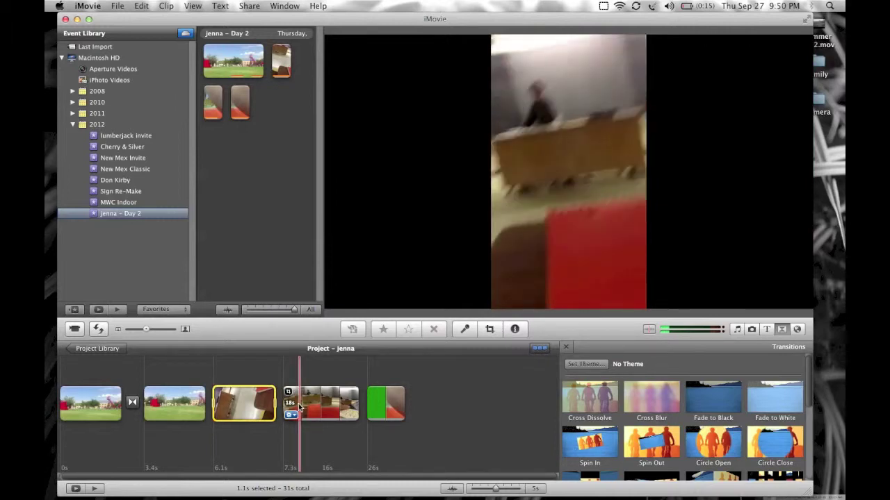
Step: Split the first 3.5 seconds off the beginning of the 18.6-second lecture clip
click(292, 408)
click(289, 405)
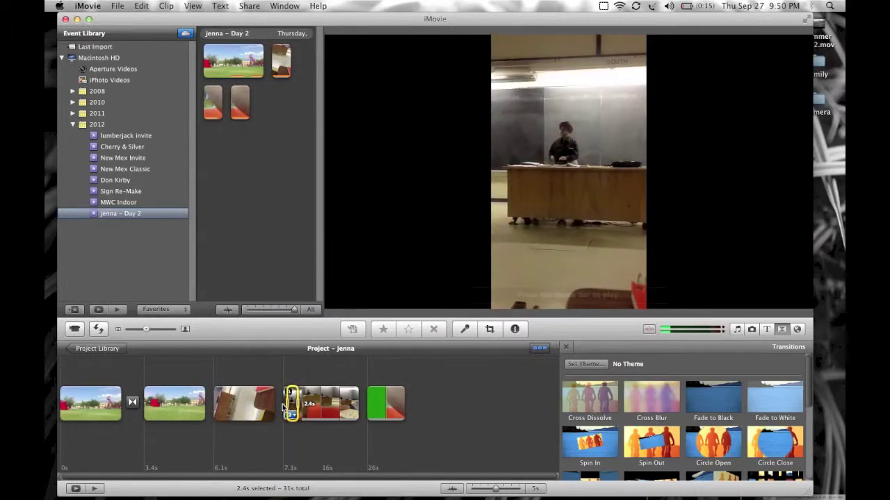
right_click(288, 403)
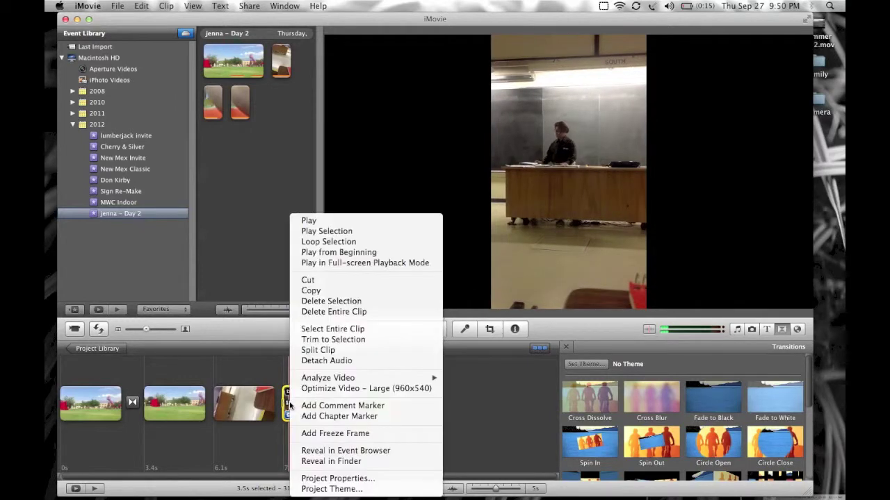
click(321, 353)
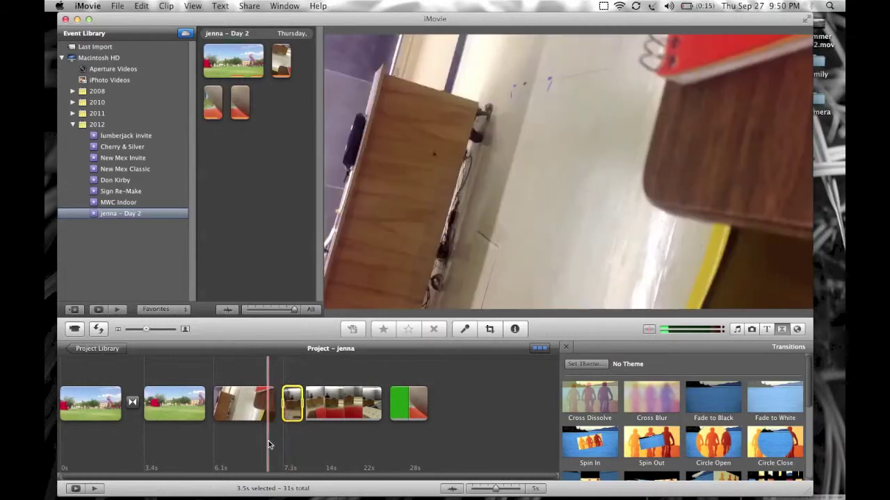
click(269, 445)
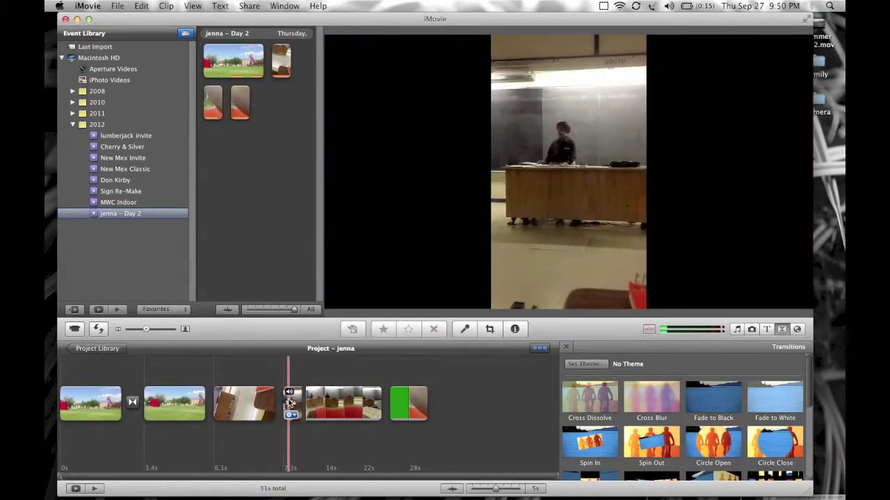
Step: Rotate the 3.5-second lecture section three quarter turns clockwise so it fills the frame, and play the rotated clips
right_click(293, 399)
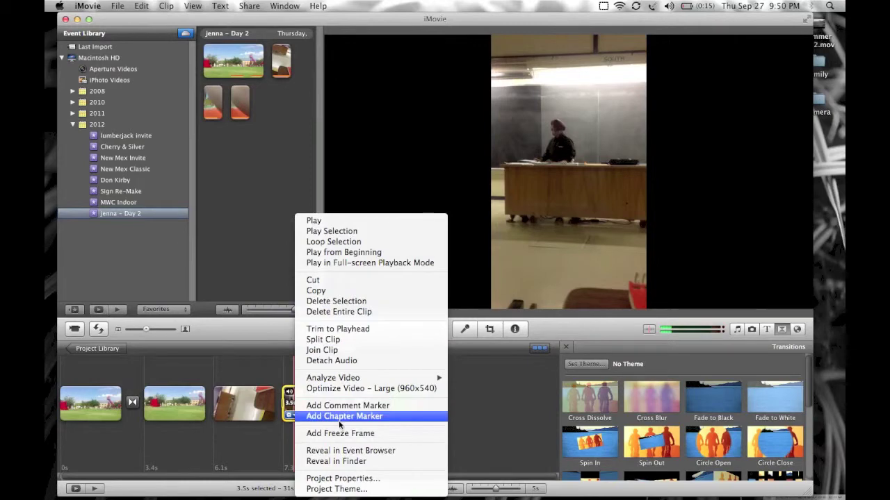
click(294, 407)
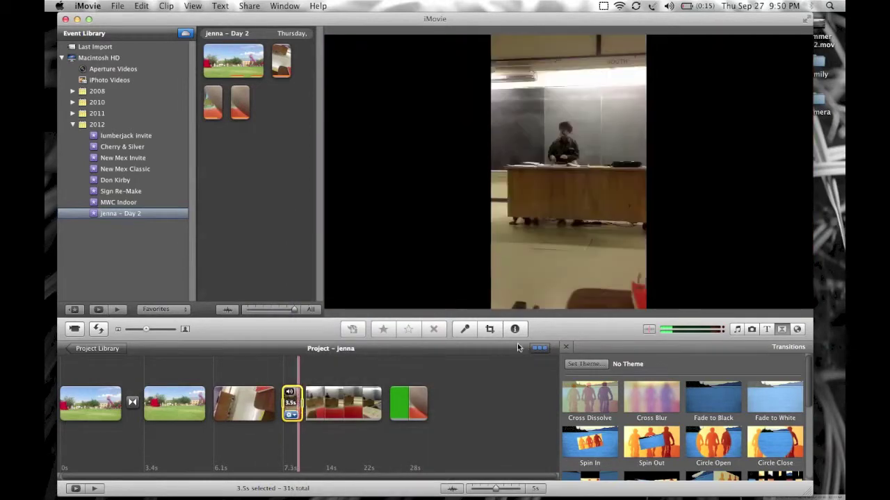
click(491, 329)
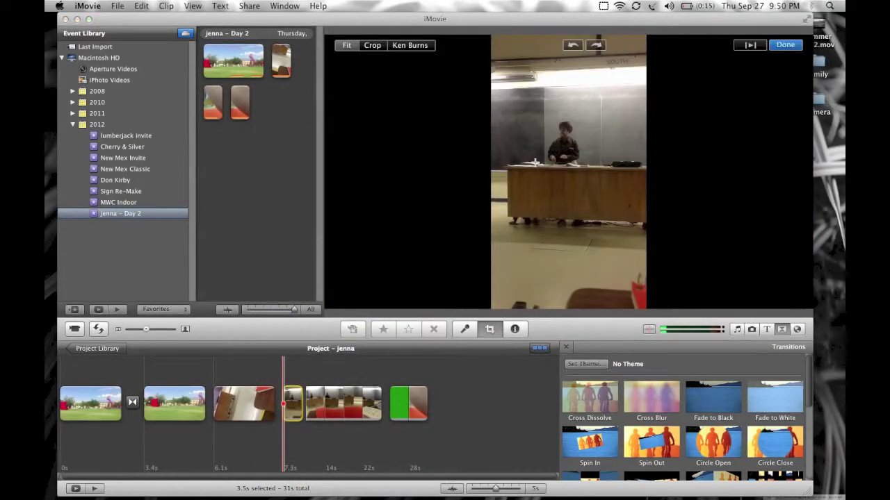
click(597, 45)
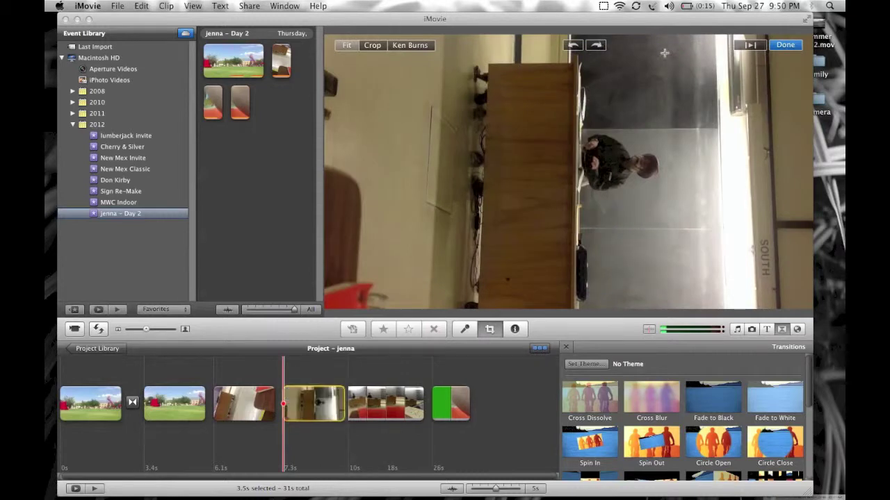
click(594, 46)
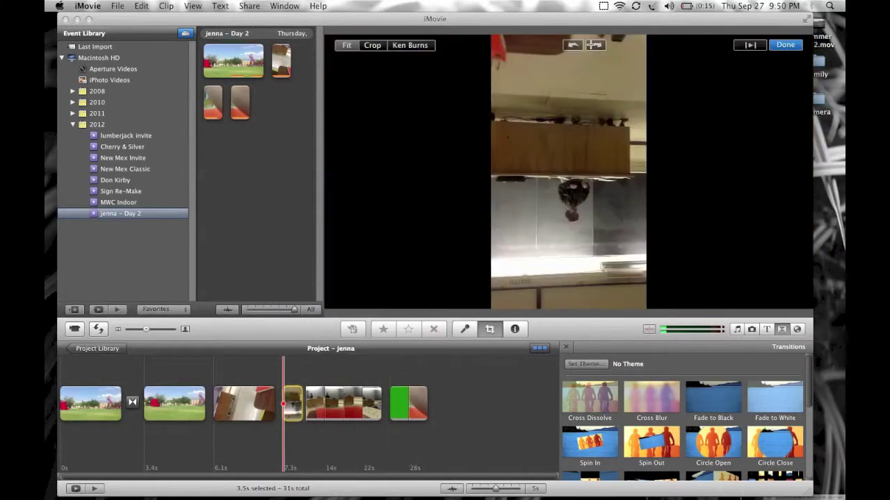
click(594, 45)
click(786, 45)
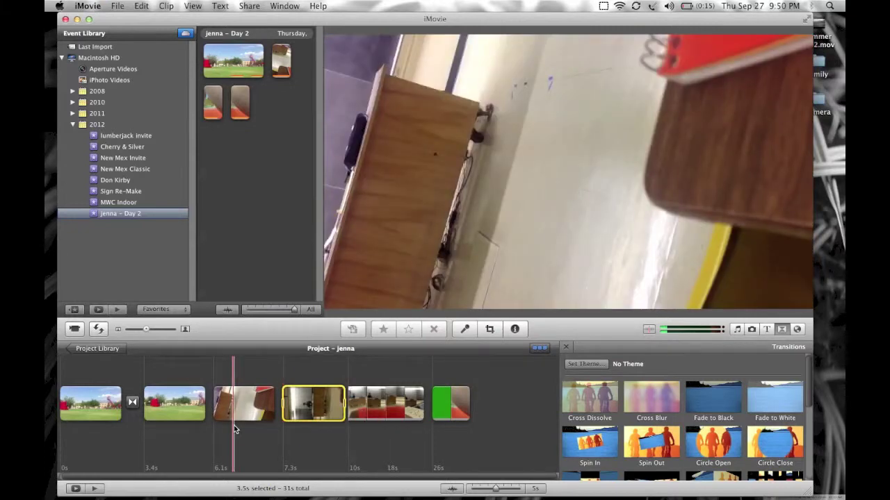
key(space)
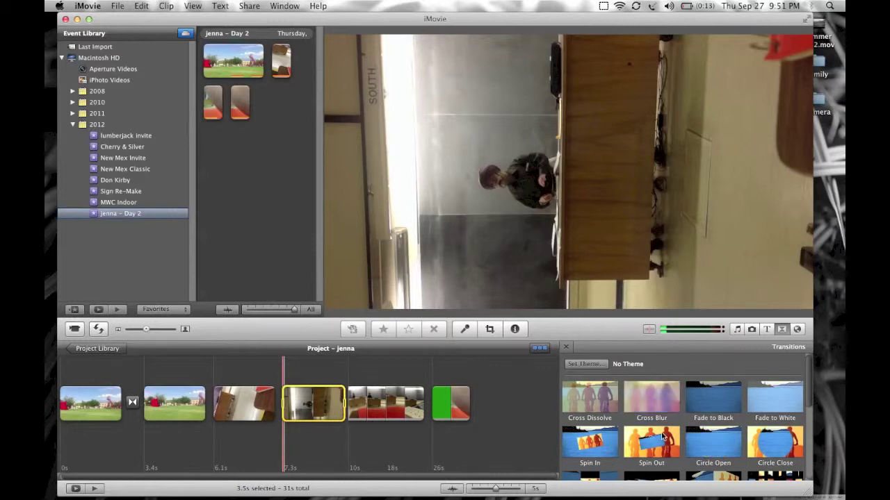
Step: Add a Cross Zoom transition between the rotated 3.5-second section and the rest of the lecture clip, and play it to preview
scroll(664, 438, down, 5)
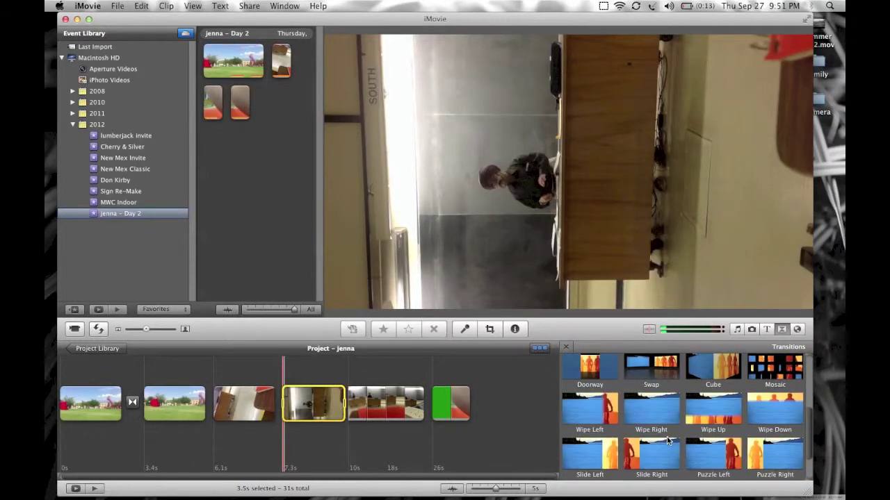
scroll(726, 448, down, 2)
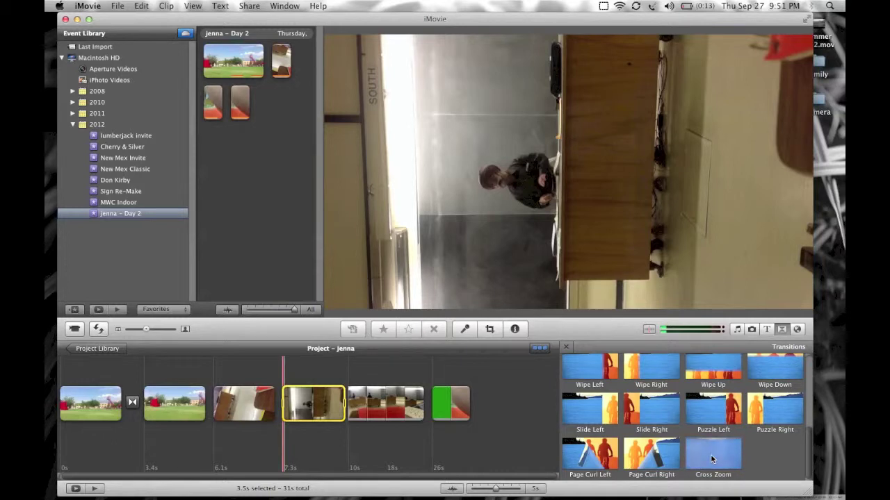
drag(720, 462, 347, 403)
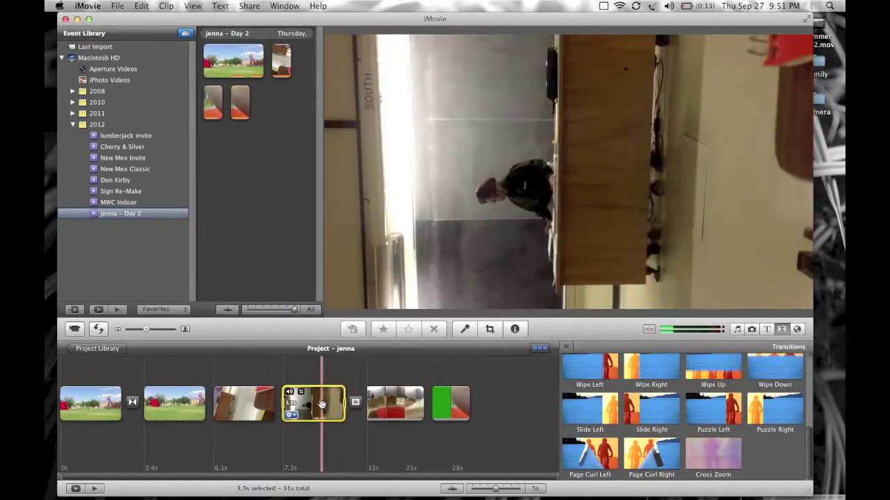
key(space)
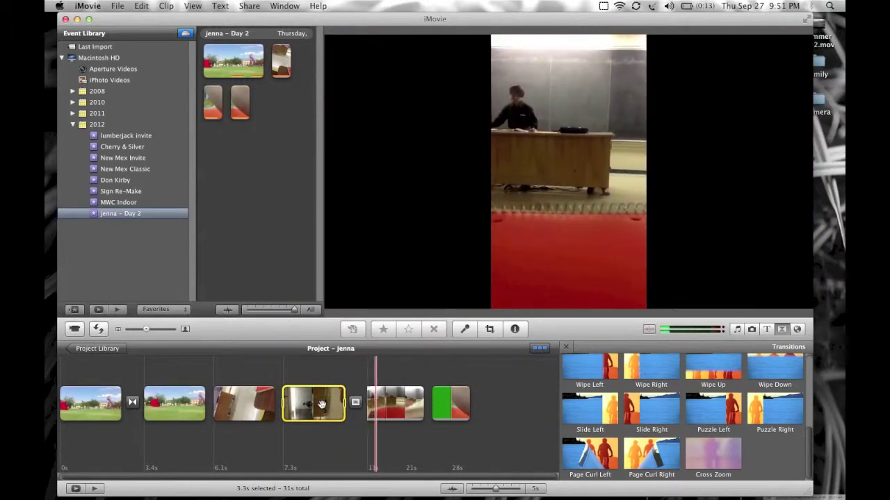
click(472, 368)
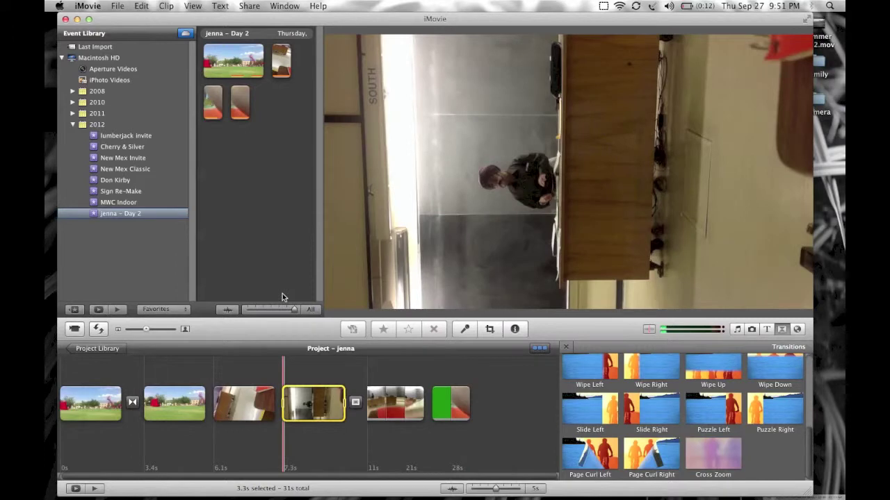
click(247, 6)
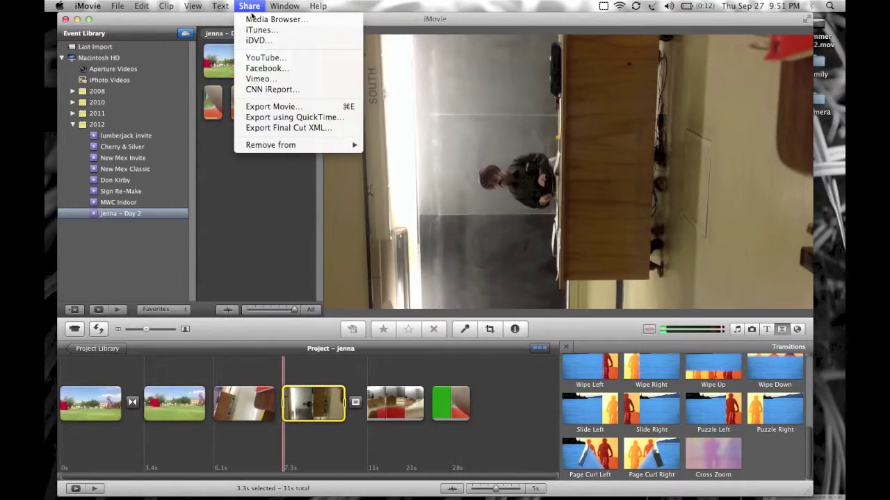
click(331, 118)
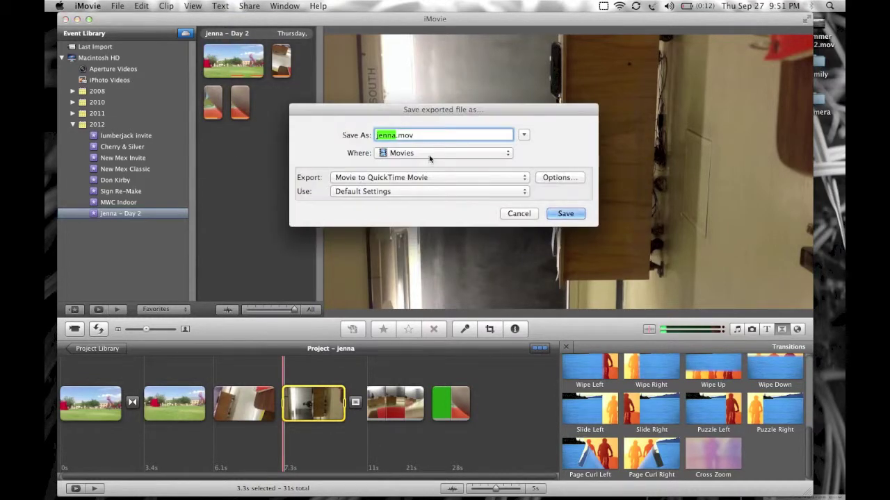
click(519, 213)
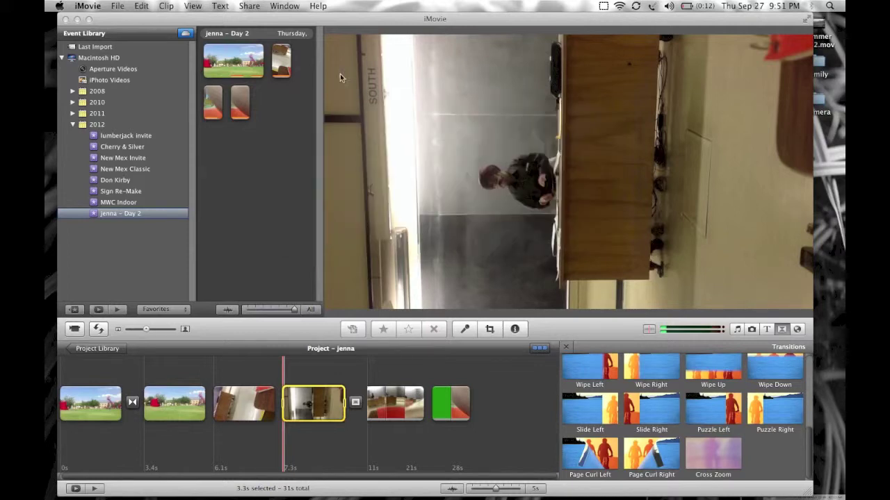
Step: Export the project as a movie in HD 1080p (1920x1080) size to the desktop
click(249, 5)
click(309, 107)
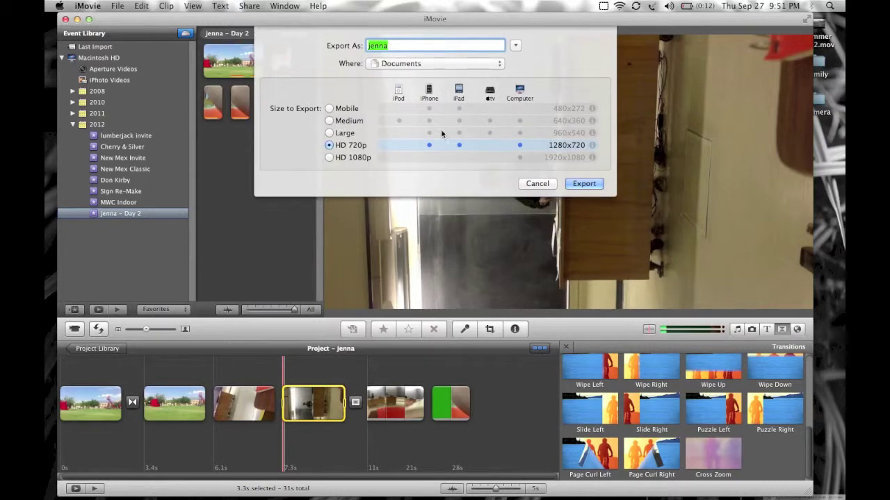
click(331, 158)
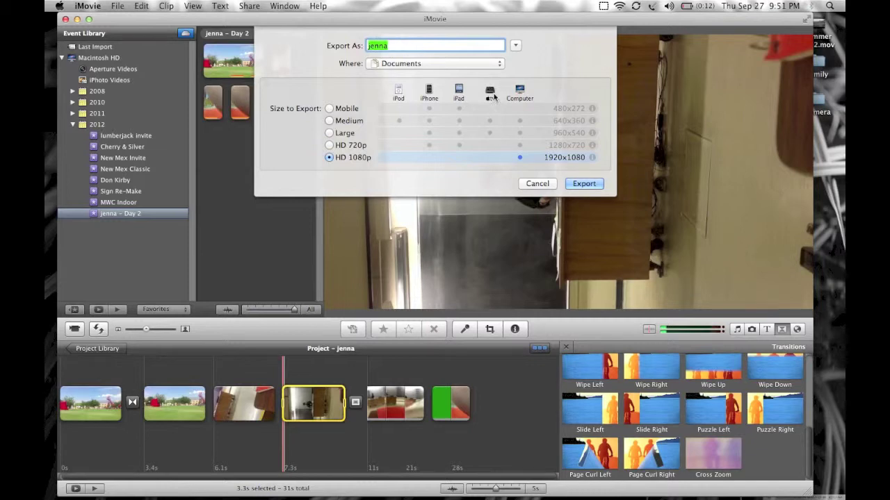
click(451, 66)
click(410, 129)
click(585, 185)
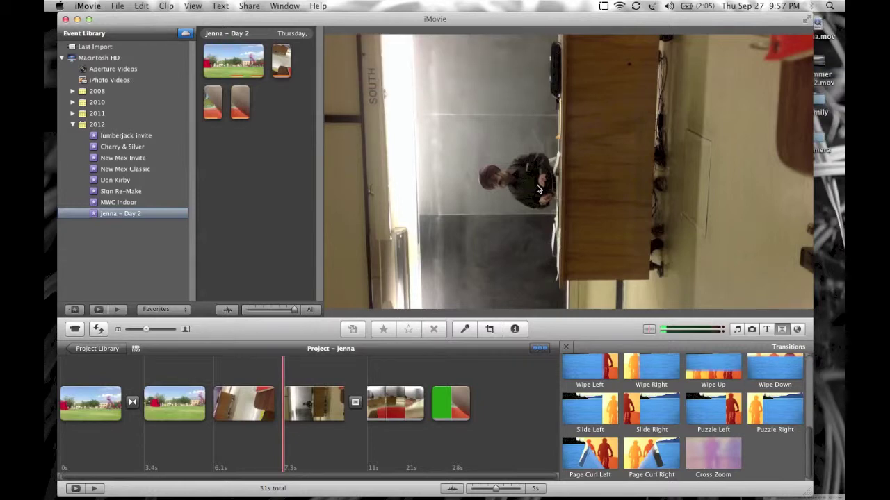
Step: Move the project window aside to uncover the desktop, and skim through the exported movie in Quick Look
drag(608, 25, 515, 28)
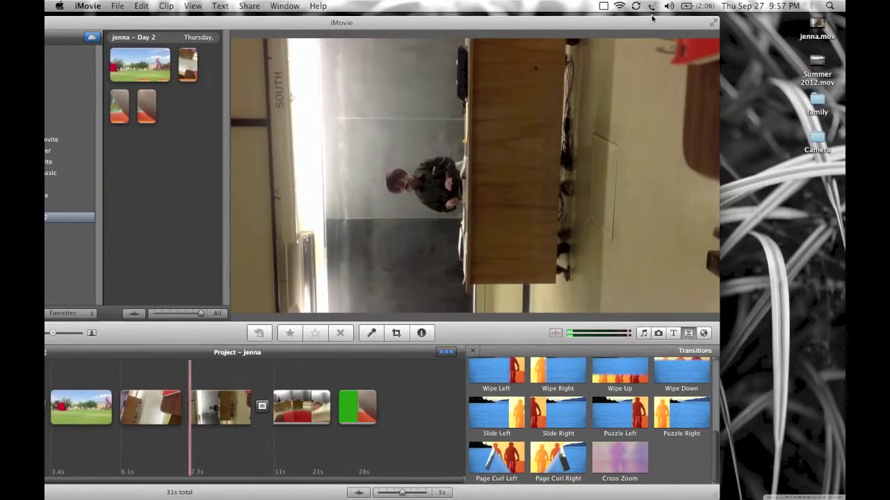
click(817, 25)
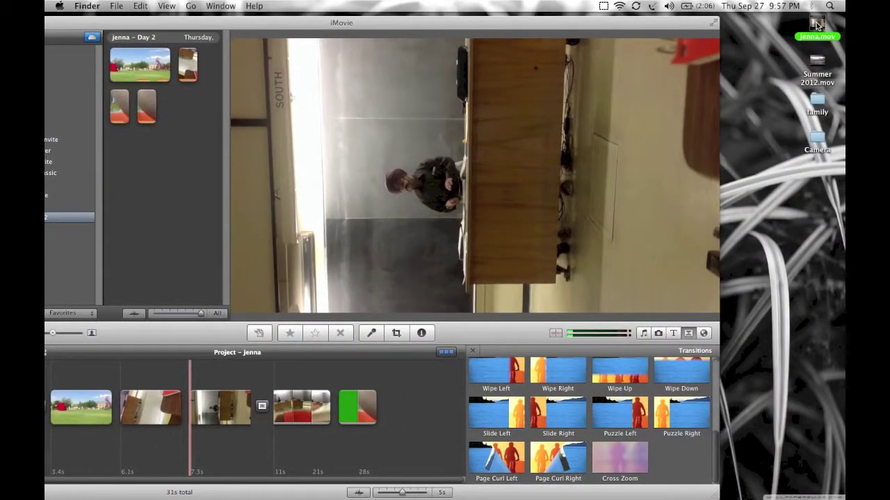
key(space)
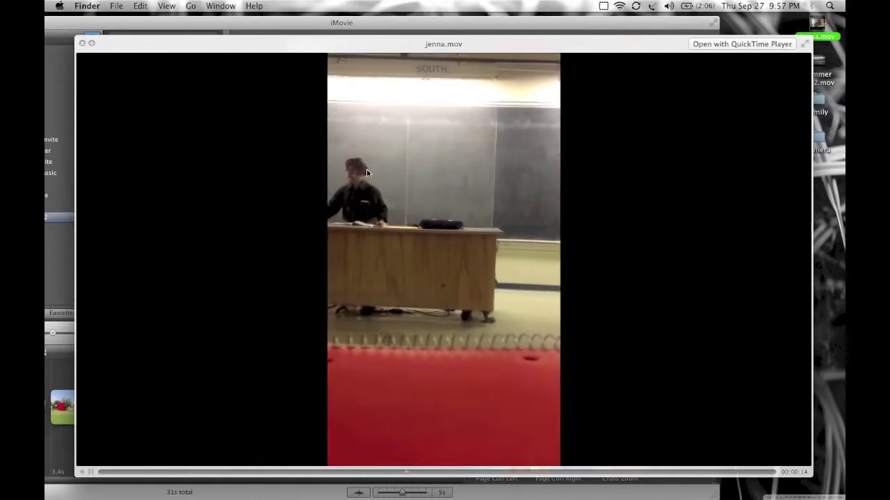
click(526, 472)
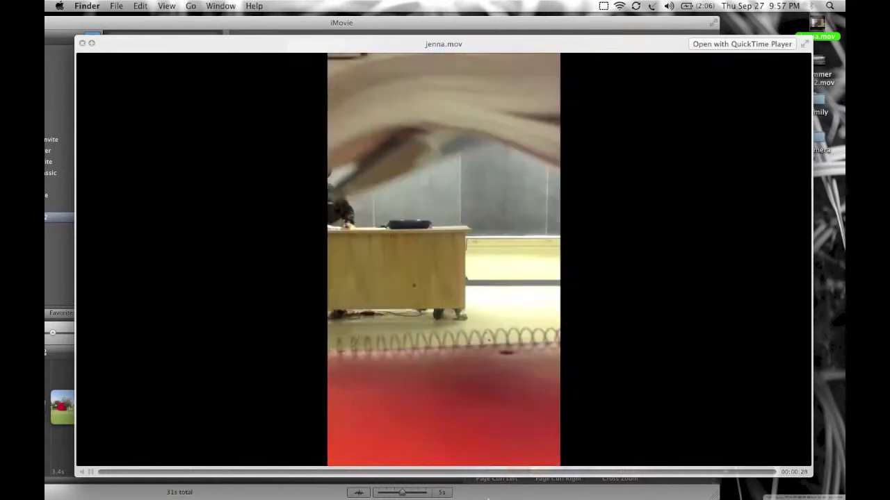
key(space)
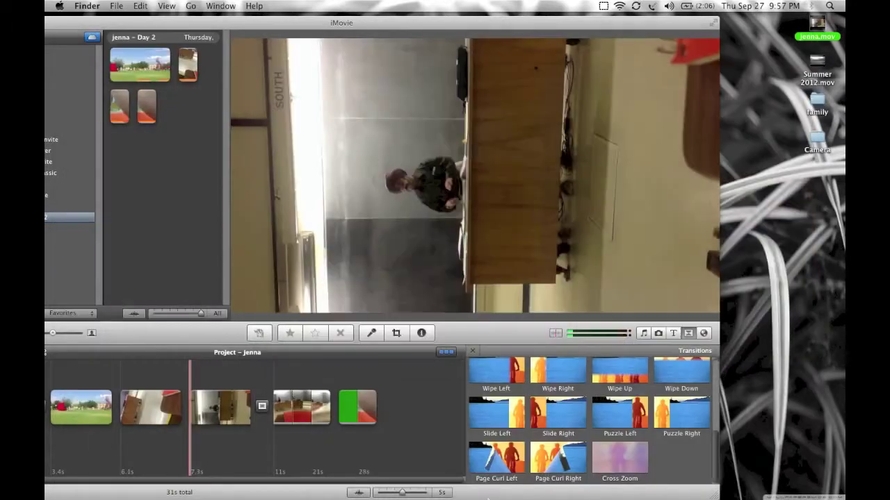
click(784, 62)
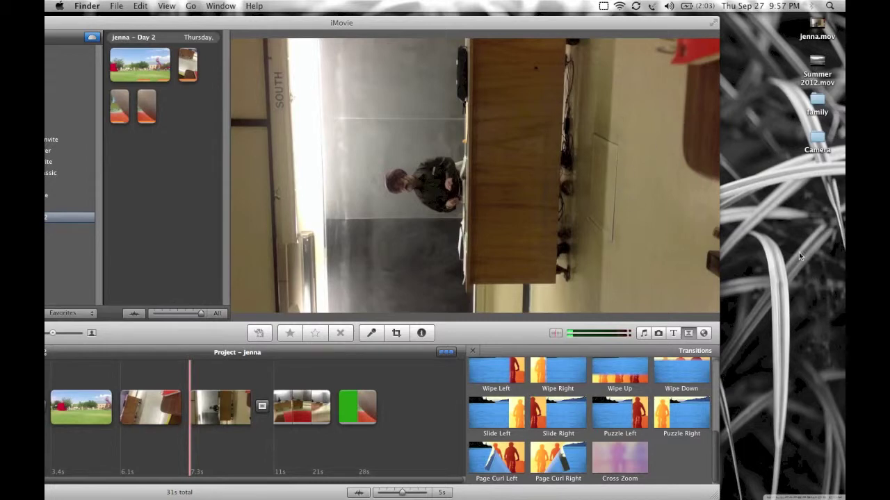
Step: Open the exported movie in QuickTime Player, view its YouTube publishing sign-in, and close it without signing in
click(819, 26)
double_click(819, 26)
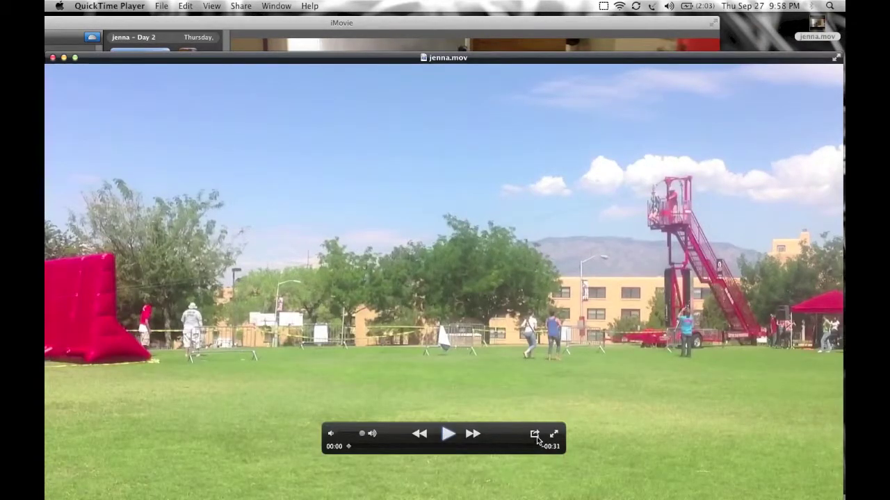
click(535, 436)
click(572, 445)
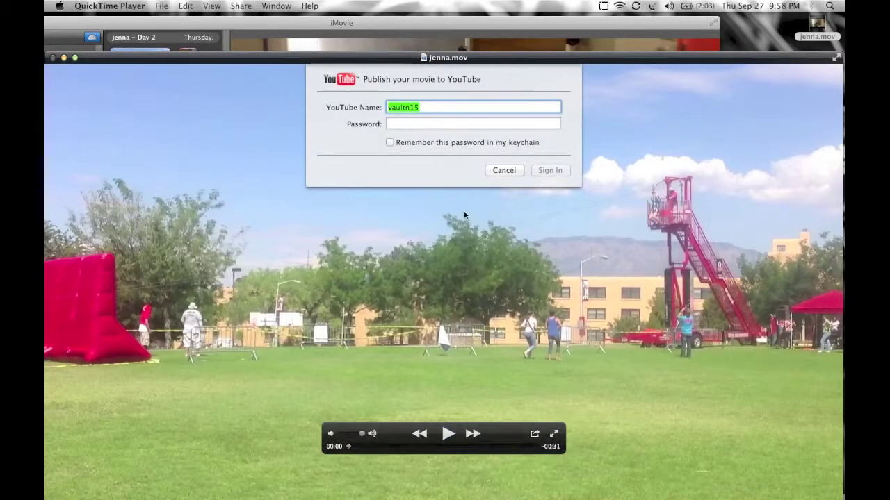
click(518, 171)
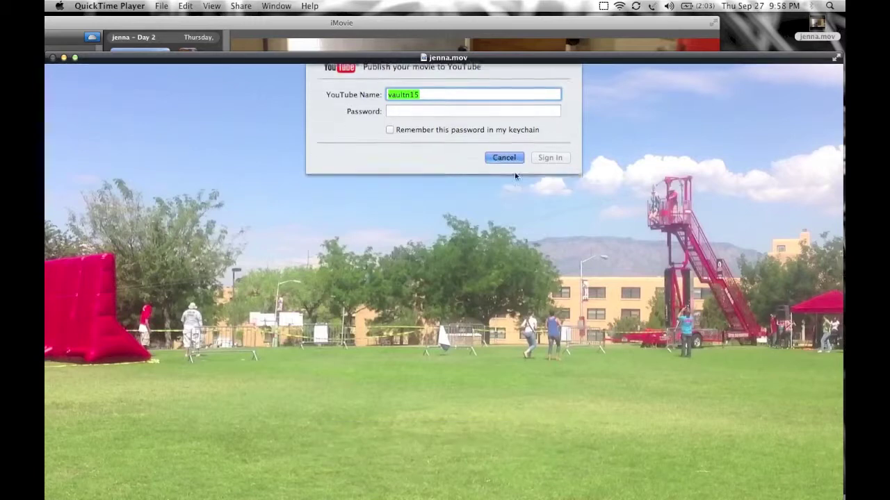
click(54, 59)
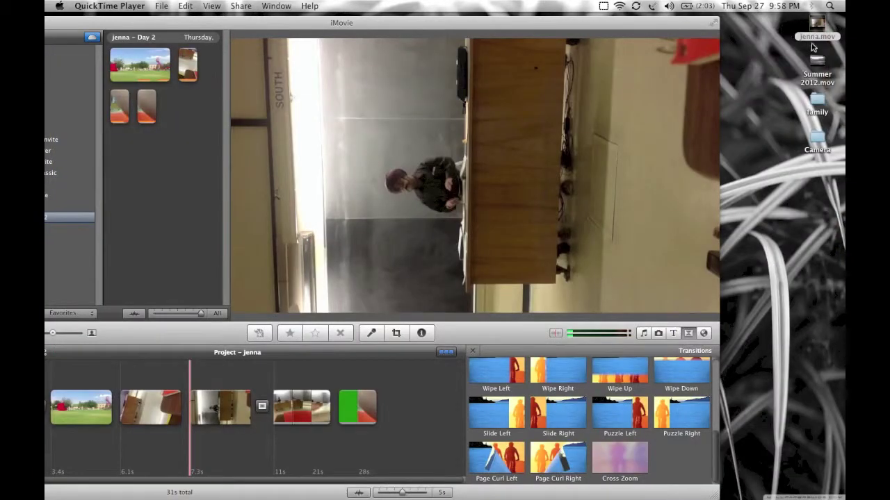
right_click(814, 28)
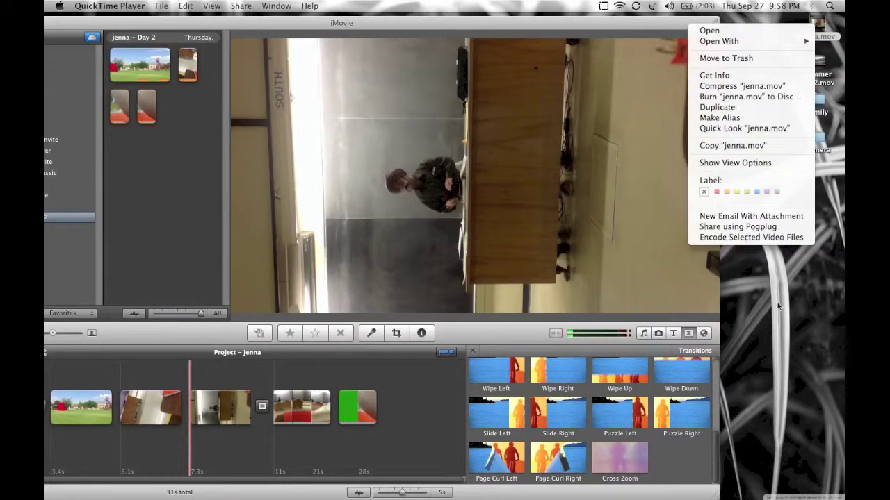
click(744, 303)
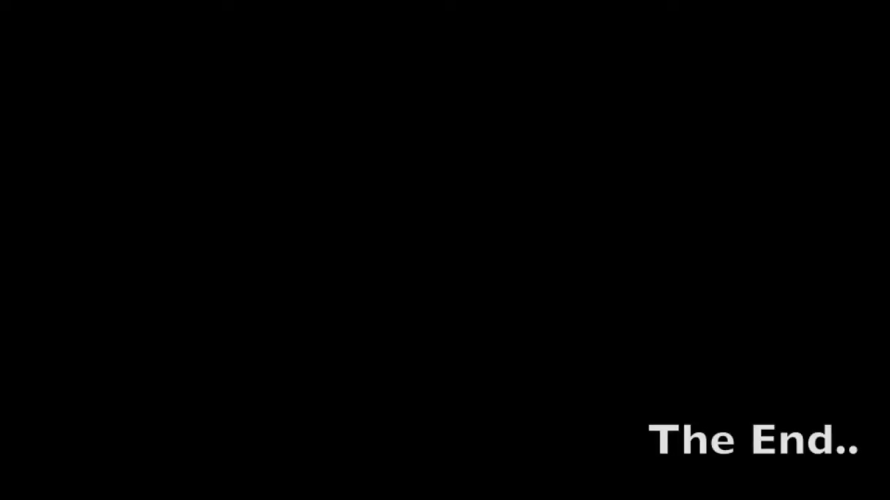